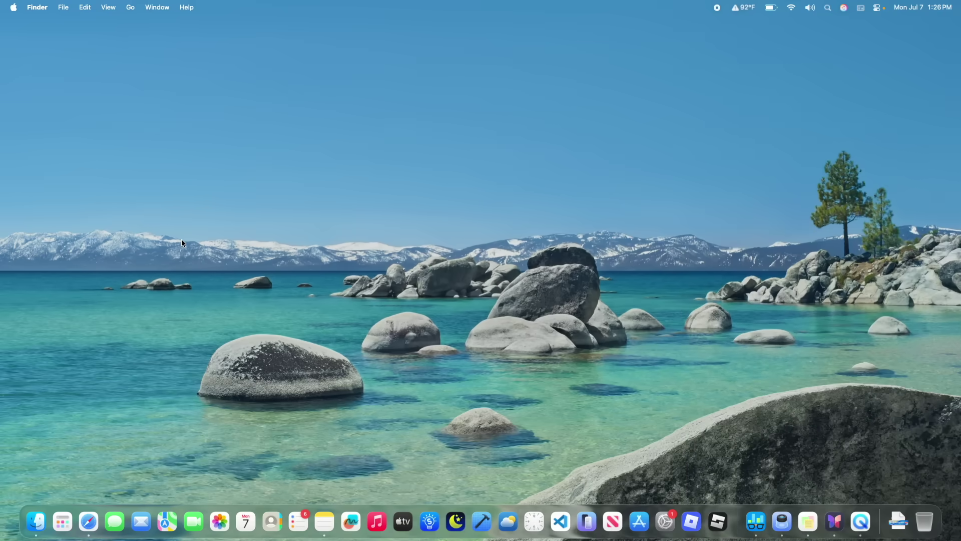
Drag a large selection box, then a small one, across the empty desktop.
left_click_drag(0, 101, 841, 500)
left_click_drag(214, 66, 292, 138)
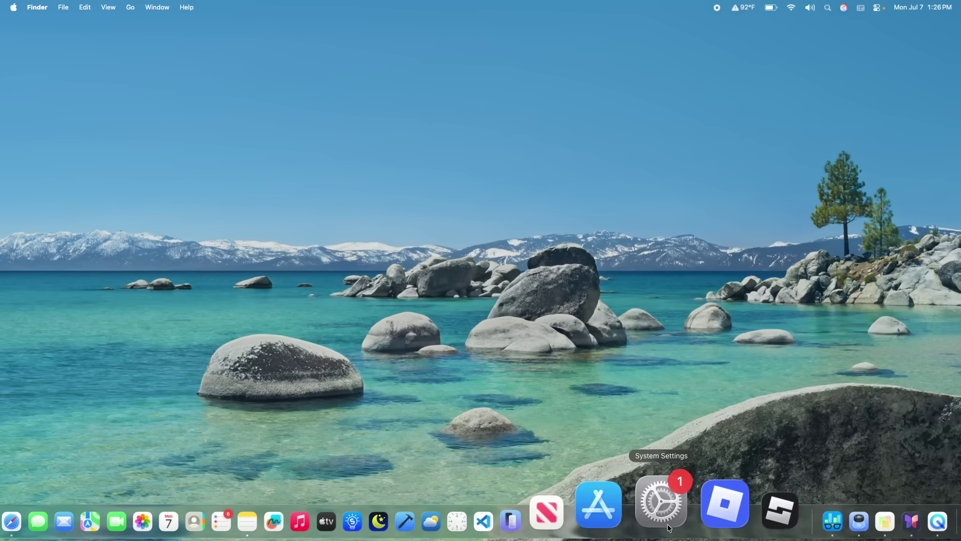
Open System Settings on its General page and scroll briefly through it.
left_click(661, 504)
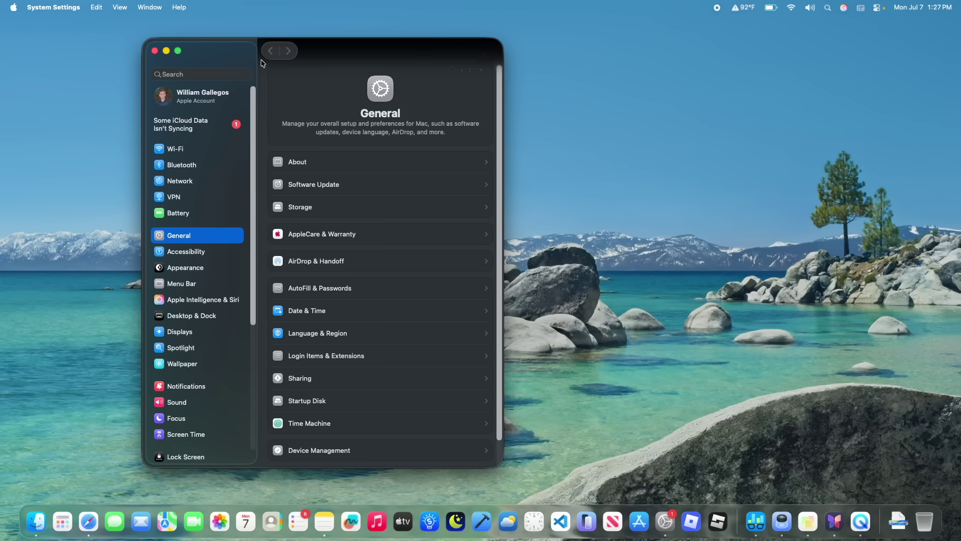
scroll(449, 101, "down", 2)
scroll(450, 101, "up", 2)
left_click(154, 50)
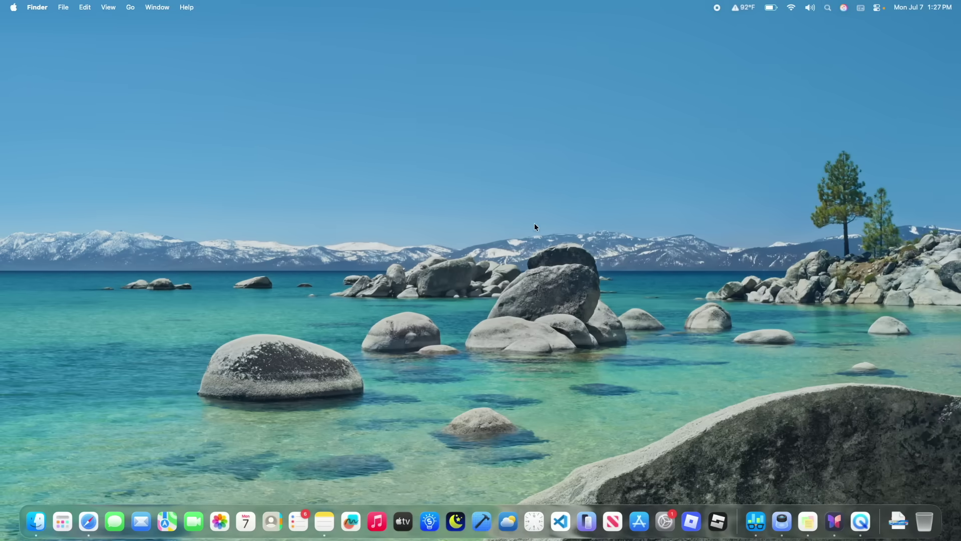
left_click(656, 498)
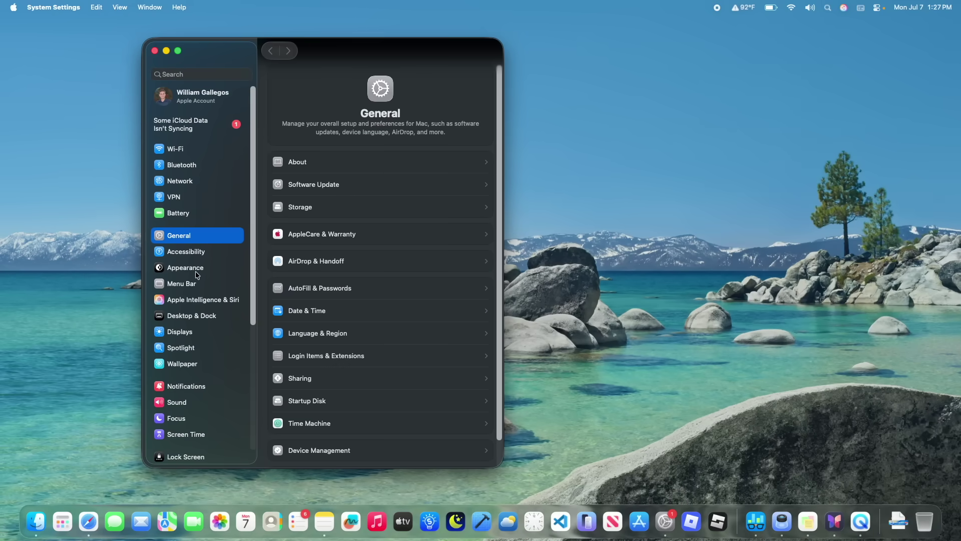
left_click(197, 315)
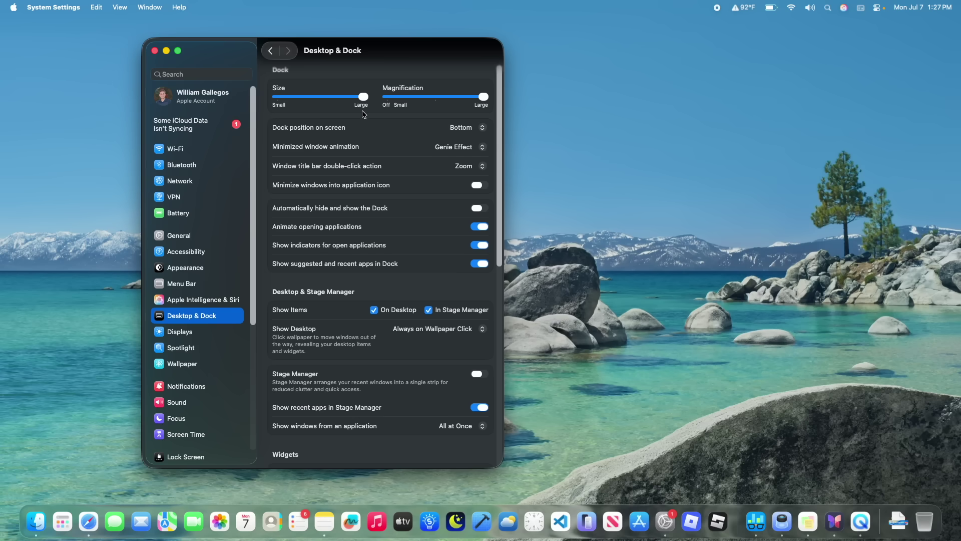
left_click_drag(364, 96, 428, 96)
left_click_drag(363, 99, 391, 109)
left_click(172, 252)
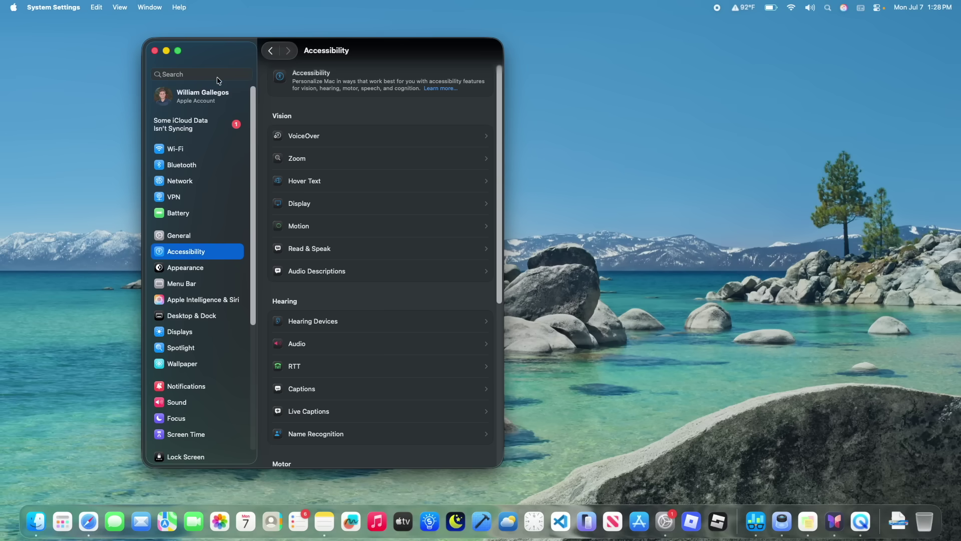
left_click(270, 51)
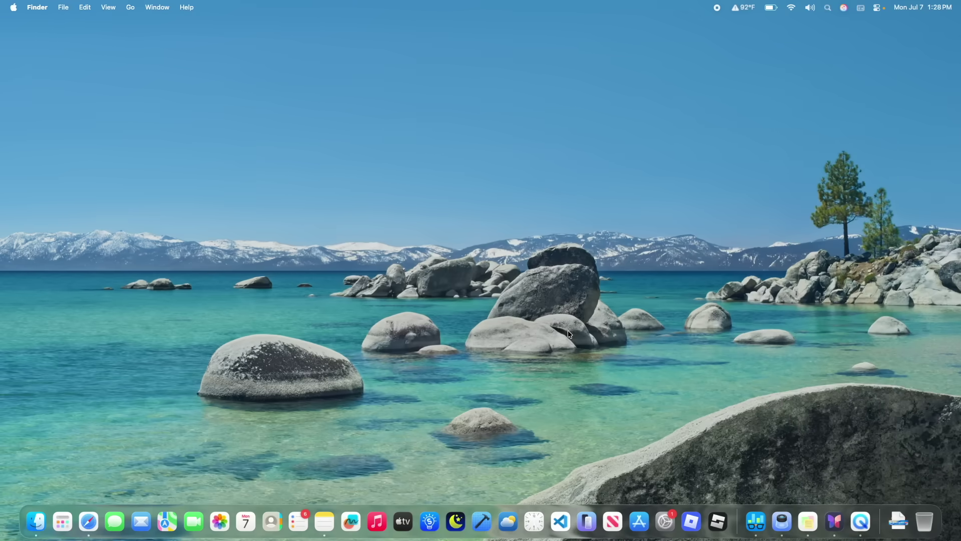
Adjust the speaker volume, ending near maximum.
key("XF86AudioRaiseVolume")
key("XF86AudioRaiseVolume")
key("XF86AudioRaiseVolume")
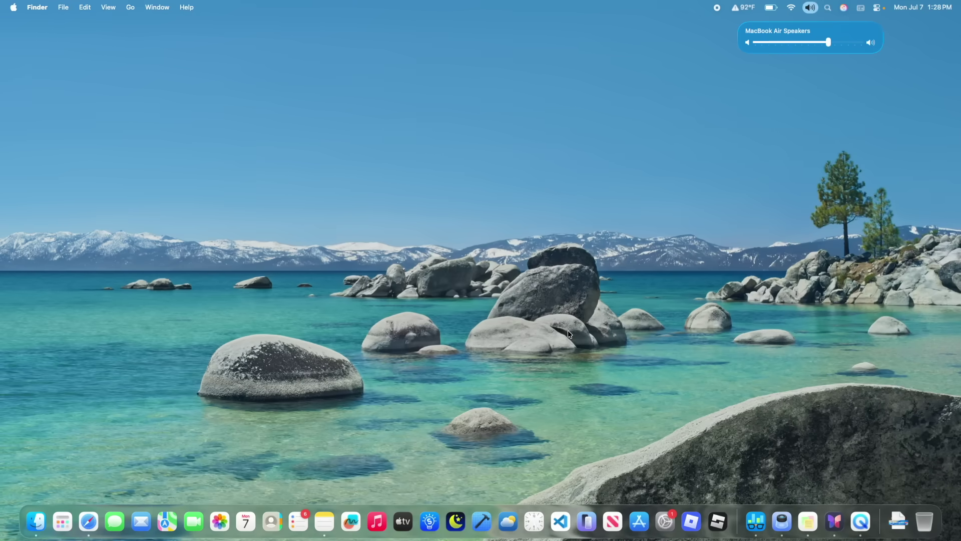
key("XF86AudioLowerVolume")
key("XF86AudioLowerVolume")
key("XF86AudioLowerVolume")
key("XF86AudioRaiseVolume")
key("XF86AudioRaiseVolume")
key("XF86AudioRaiseVolume")
key("XF86AudioLowerVolume")
key("XF86AudioLowerVolume")
key("XF86AudioLowerVolume")
key("XF86AudioRaiseVolume")
key("XF86AudioRaiseVolume")
key("XF86AudioRaiseVolume")
key("XF86AudioRaiseVolume")
key("XF86AudioRaiseVolume")
key("XF86AudioRaiseVolume")
key("XF86AudioRaiseVolume")
key("XF86AudioRaiseVolume")
key("XF86AudioLowerVolume")
key("XF86AudioLowerVolume")
key("XF86AudioLowerVolume")
key("XF86AudioLowerVolume")
key("XF86AudioLowerVolume")
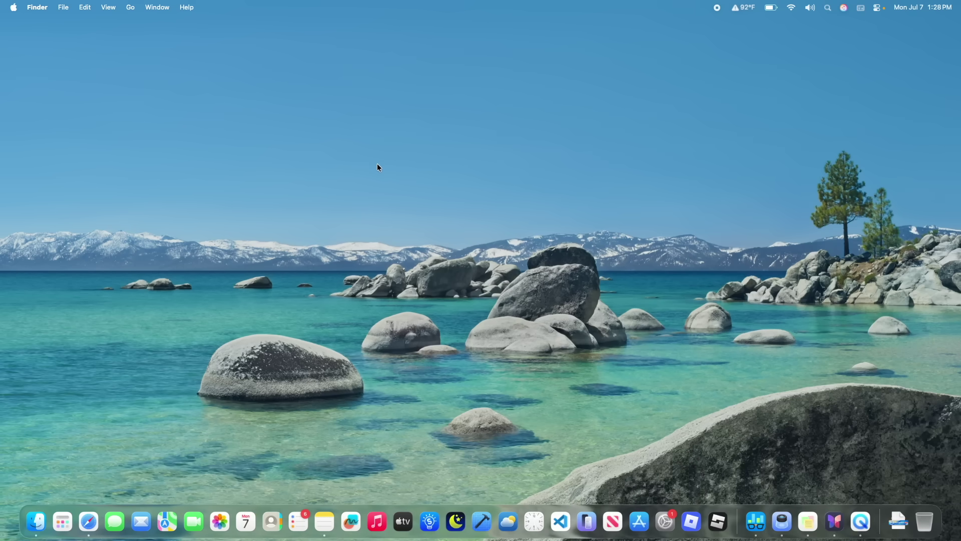
key("XF86AudioRaiseVolume")
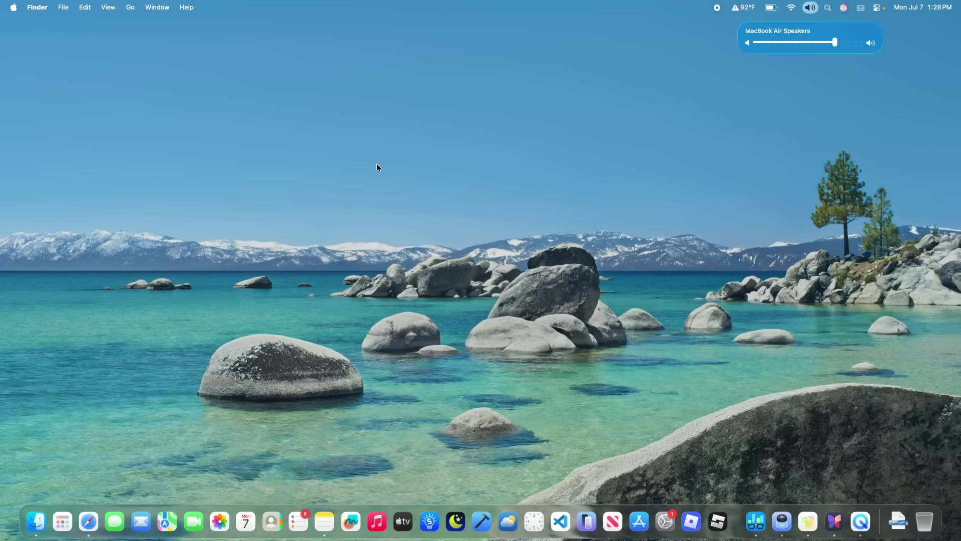
key("XF86AudioRaiseVolume")
key("XF86AudioRaiseVolume")
key("XF86AudioRaiseVolume")
key("XF86AudioRaiseVolume")
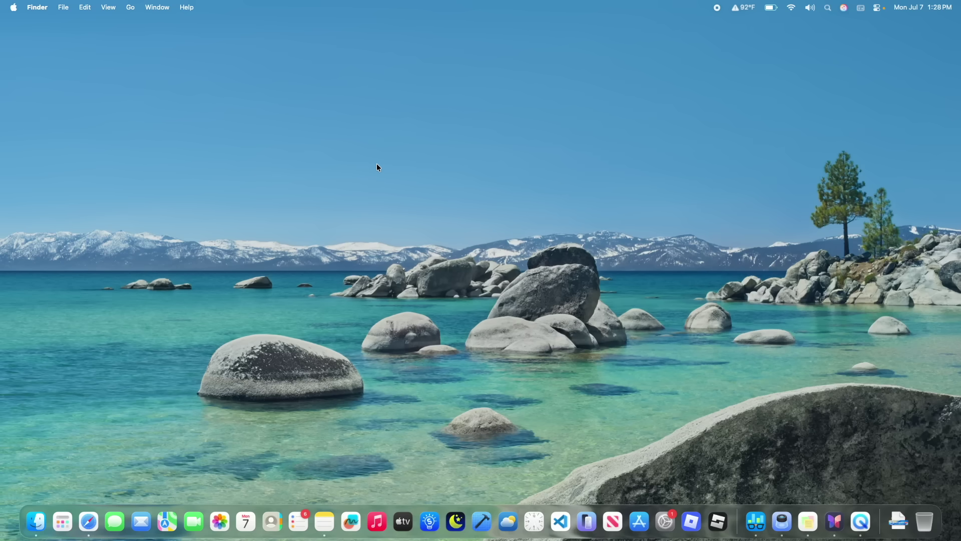
Raise the display brightness to maximum.
key("XF86MonBrightnessUp")
key("XF86MonBrightnessUp")
key("XF86MonBrightnessUp")
key("XF86MonBrightnessUp")
key("XF86MonBrightnessUp")
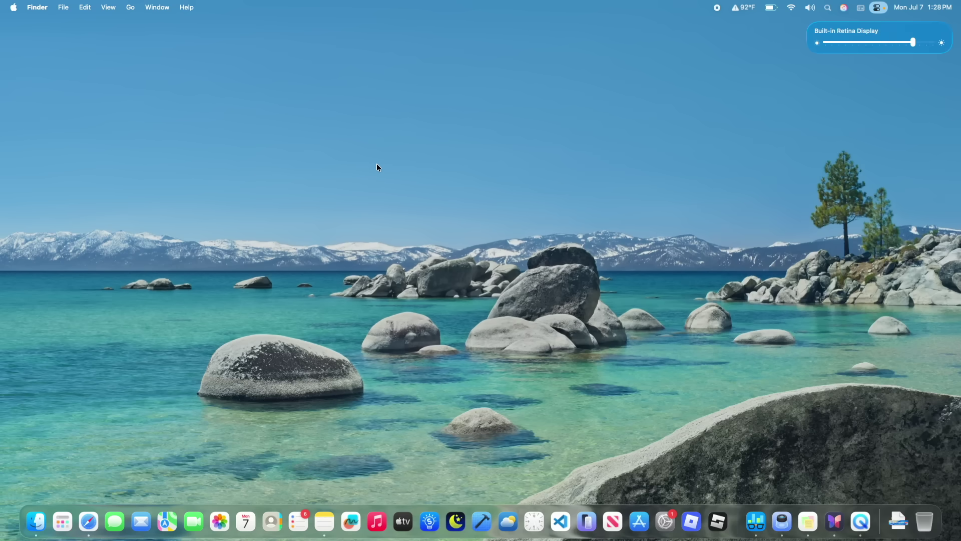
key("XF86MonBrightnessUp")
key("XF86MonBrightnessUp")
key("XF86MonBrightnessDown")
key("XF86MonBrightnessDown")
key("XF86MonBrightnessDown")
key("XF86MonBrightnessDown")
key("XF86MonBrightnessUp")
key("XF86MonBrightnessUp")
key("XF86MonBrightnessUp")
key("XF86MonBrightnessUp")
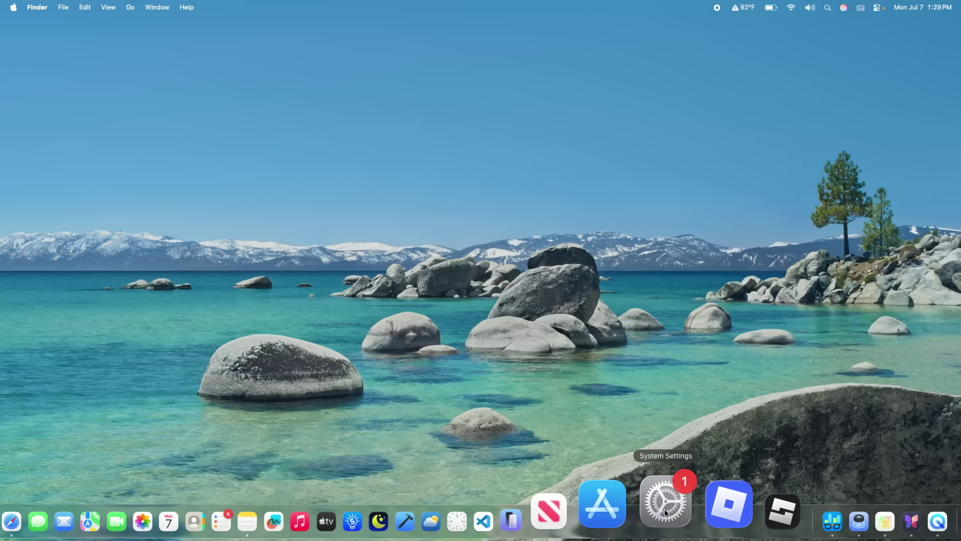
Open the Wallpaper settings, show all Landscape wallpapers and scroll through the grid.
left_click(664, 509)
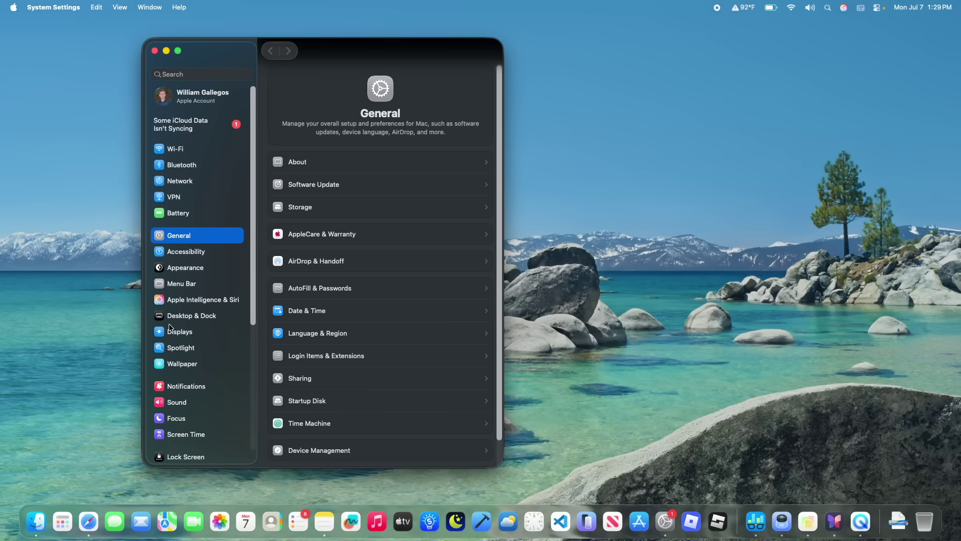
left_click(192, 365)
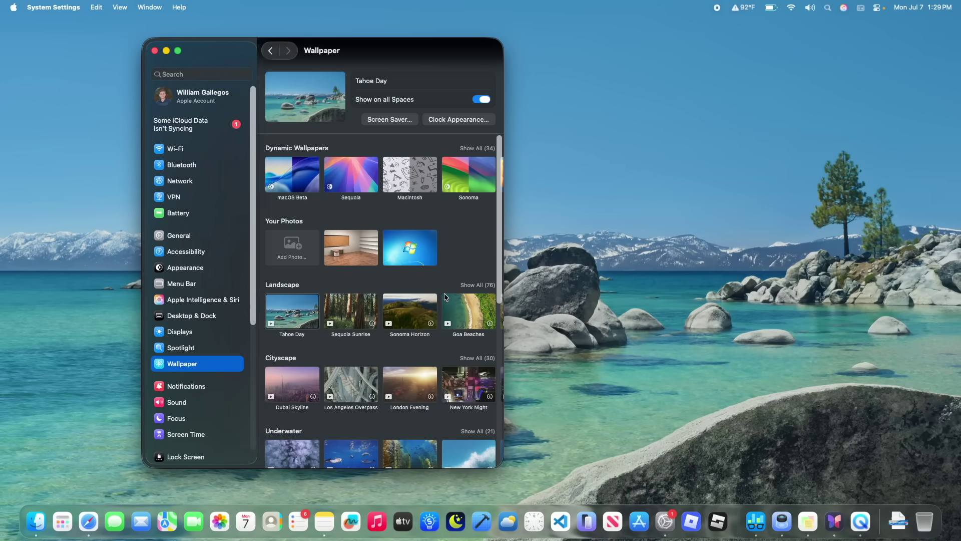
left_click(484, 285)
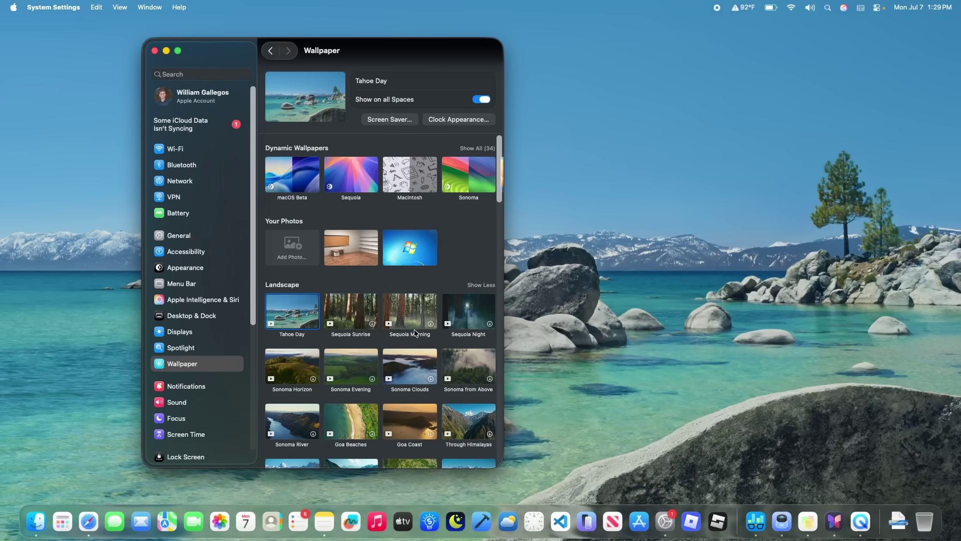
scroll(408, 338, "down", 2)
scroll(408, 341, "down", 3)
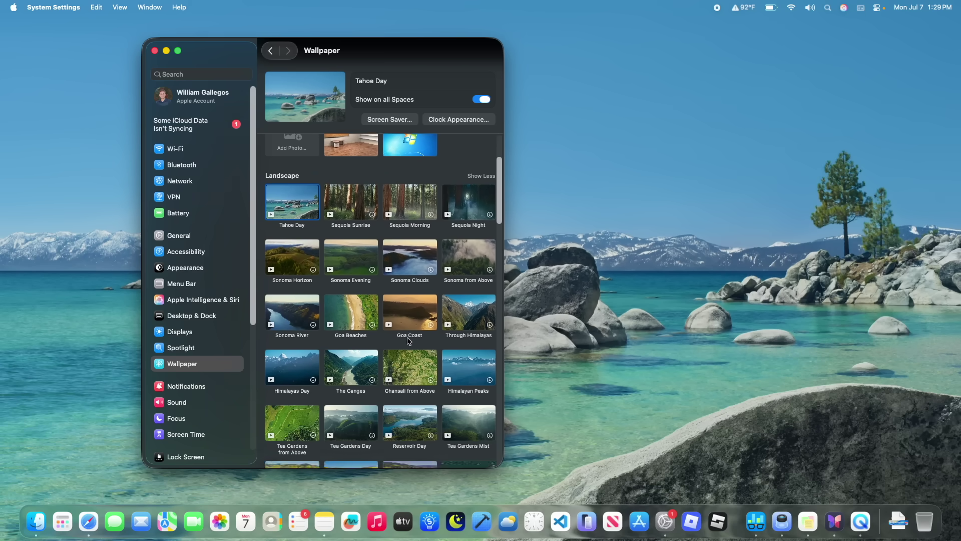
scroll(407, 338, "down", 5)
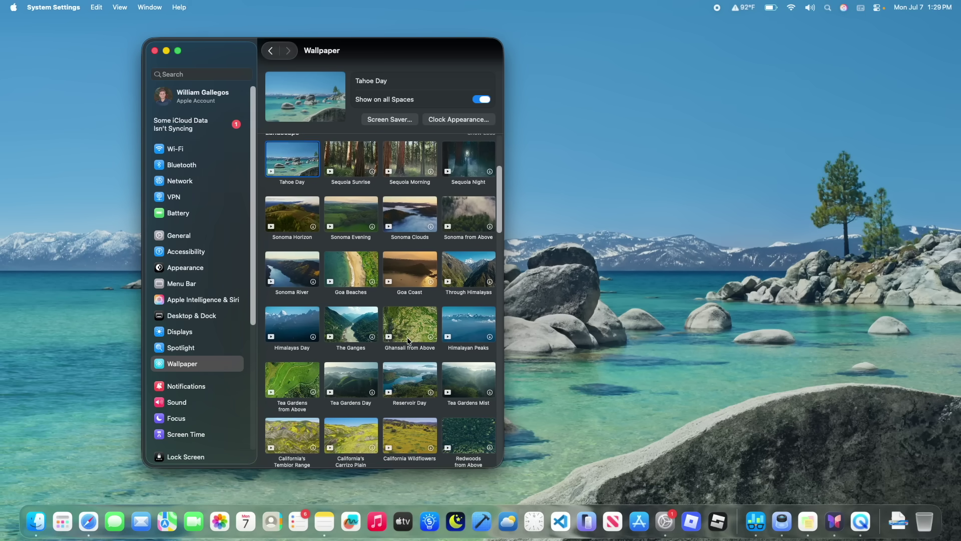
scroll(407, 338, "down", 1)
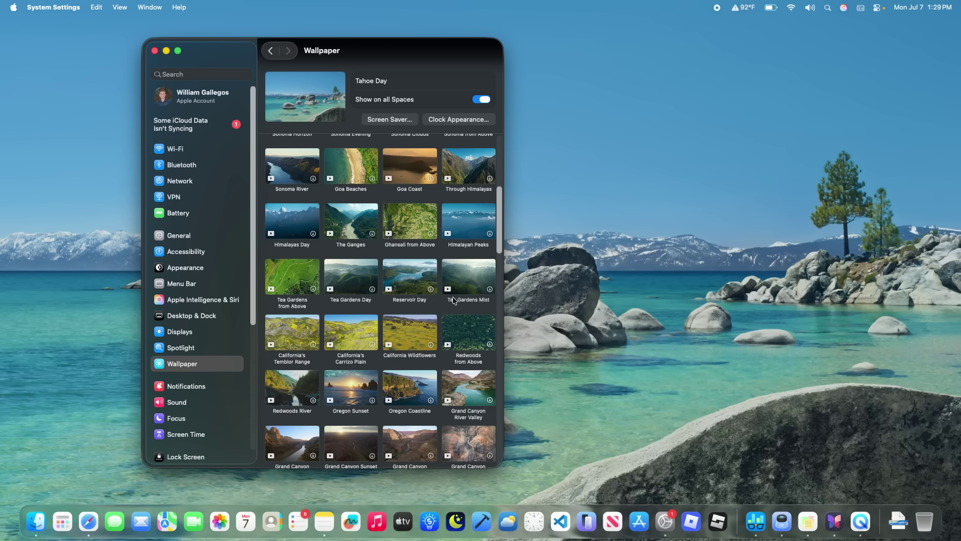
scroll(454, 299, "up", 3)
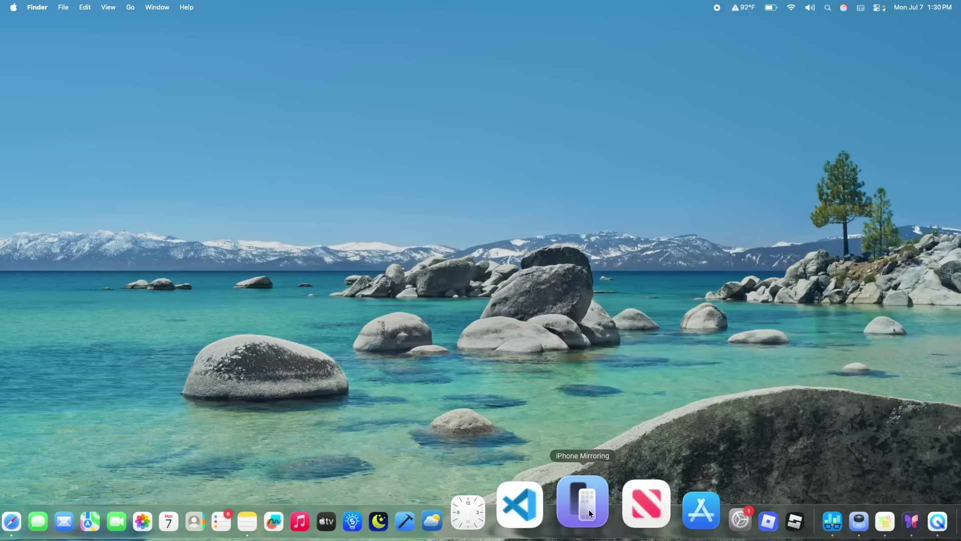
Open iPhone Mirroring and move its locked window to the left.
left_click(589, 509)
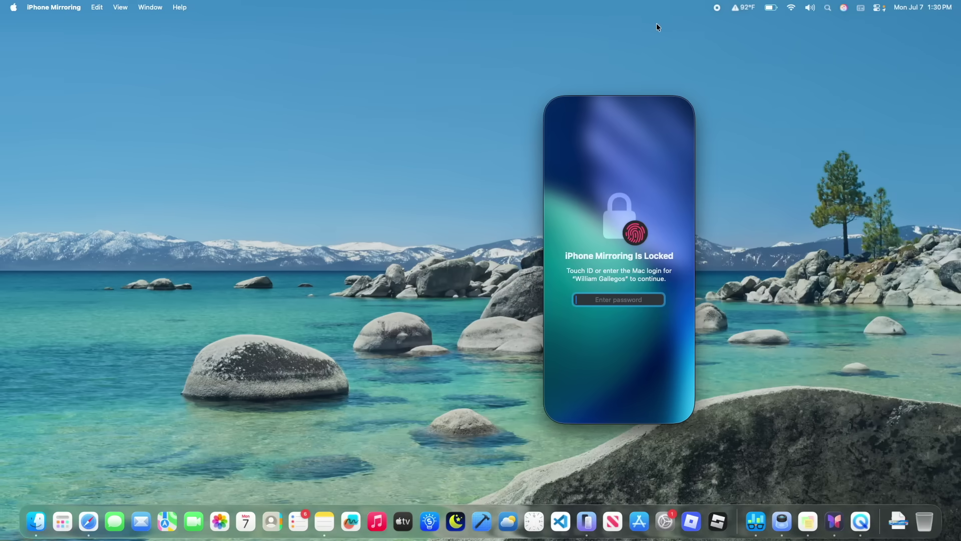
left_click_drag(601, 84, 376, 92)
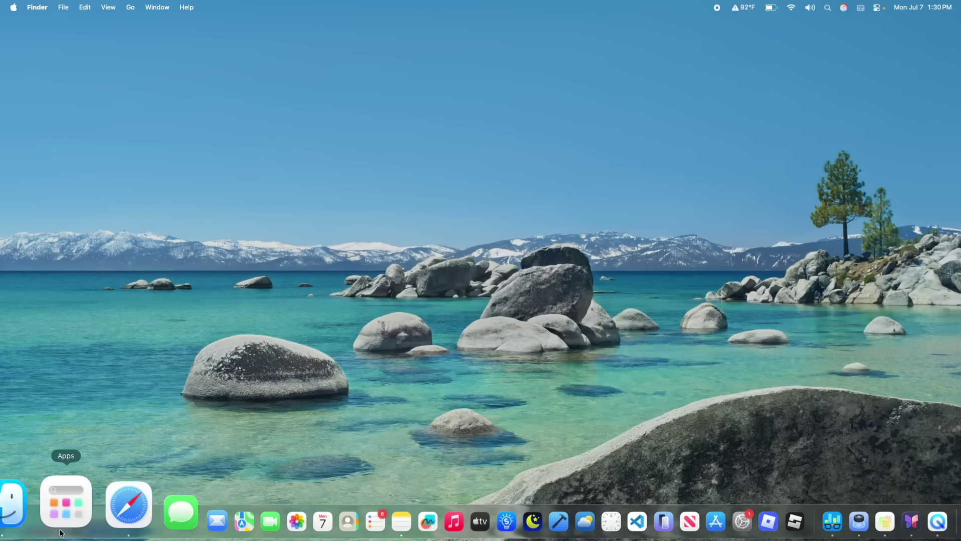
Open the Apps launcher and switch it to the Applications grid of installed apps.
left_click(62, 532)
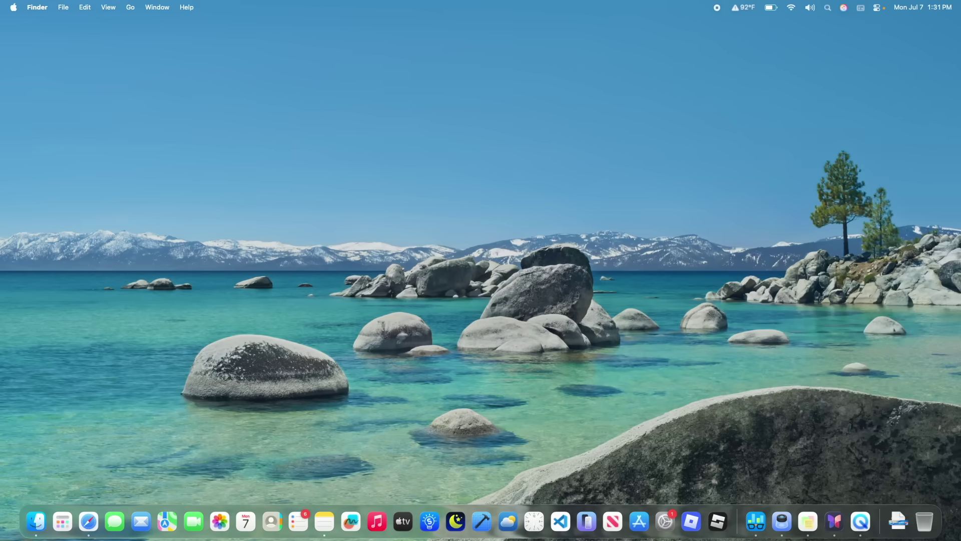
key("super+space")
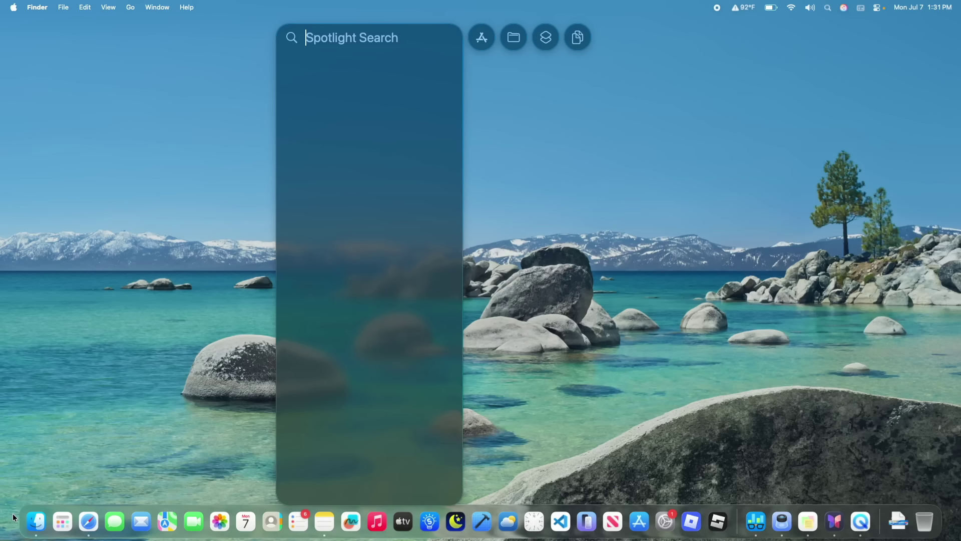
left_click(57, 518)
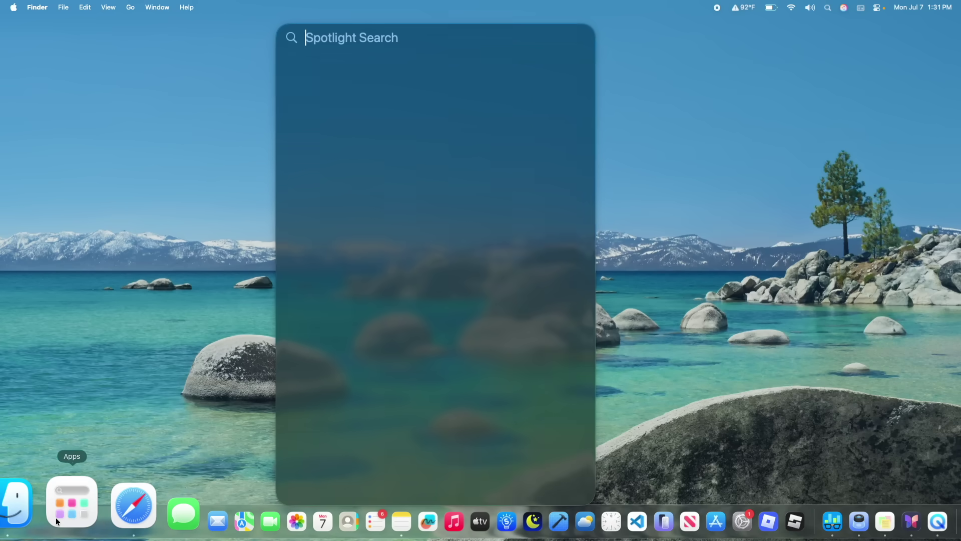
left_click(55, 518)
left_click(55, 518)
left_click(56, 517)
left_click(56, 518)
left_click(55, 517)
left_click(56, 518)
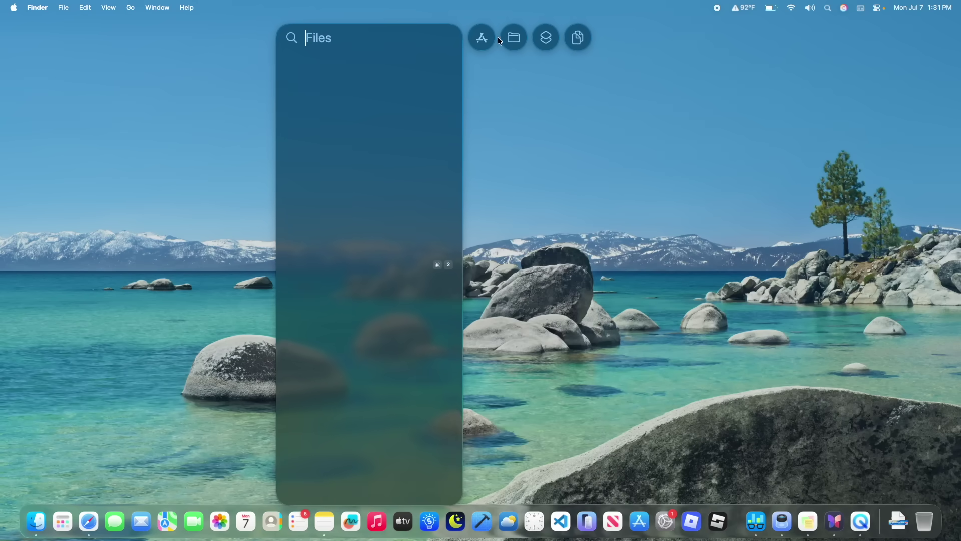
left_click(491, 37)
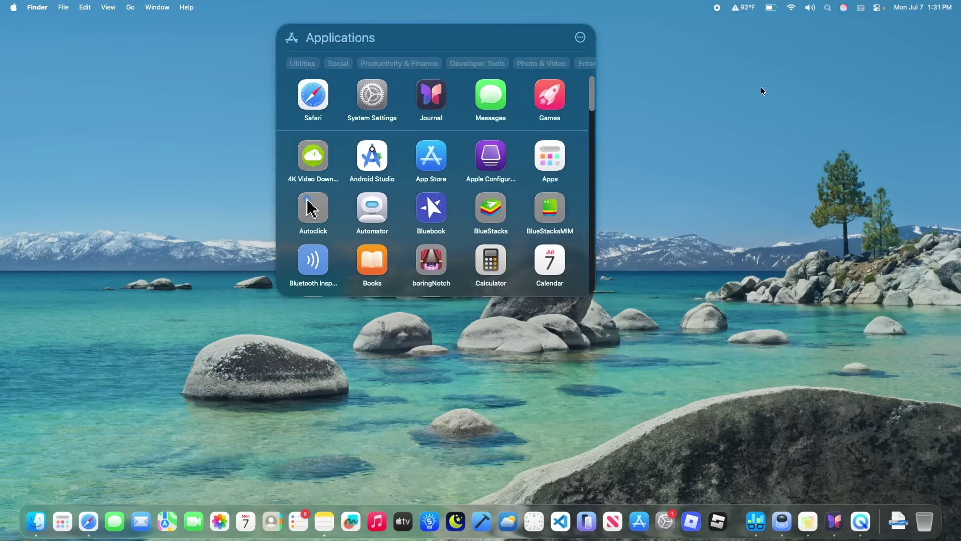
Scroll the Applications grid, then open the view menu with Grid, List and Show iPhone Apps.
scroll(343, 103, "down", 2)
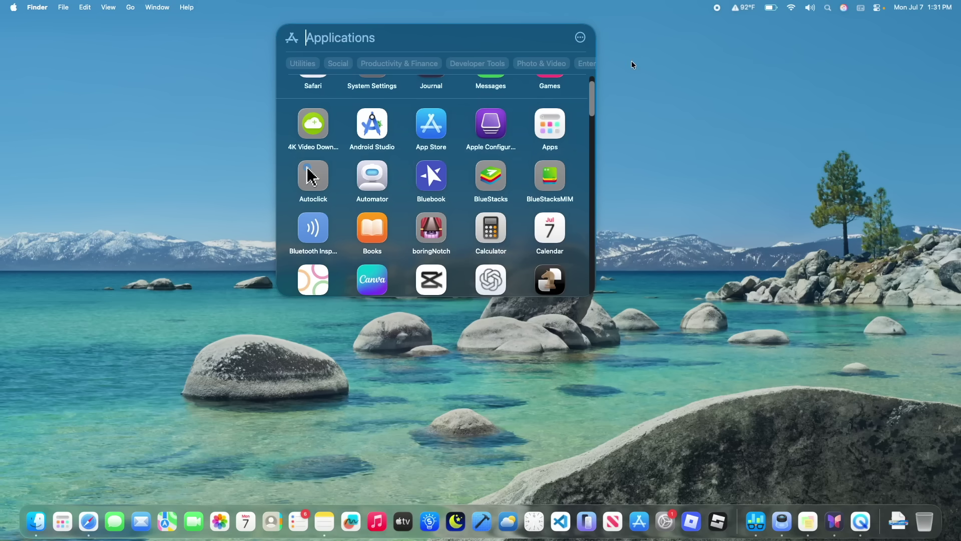
scroll(537, 214, "down", 5)
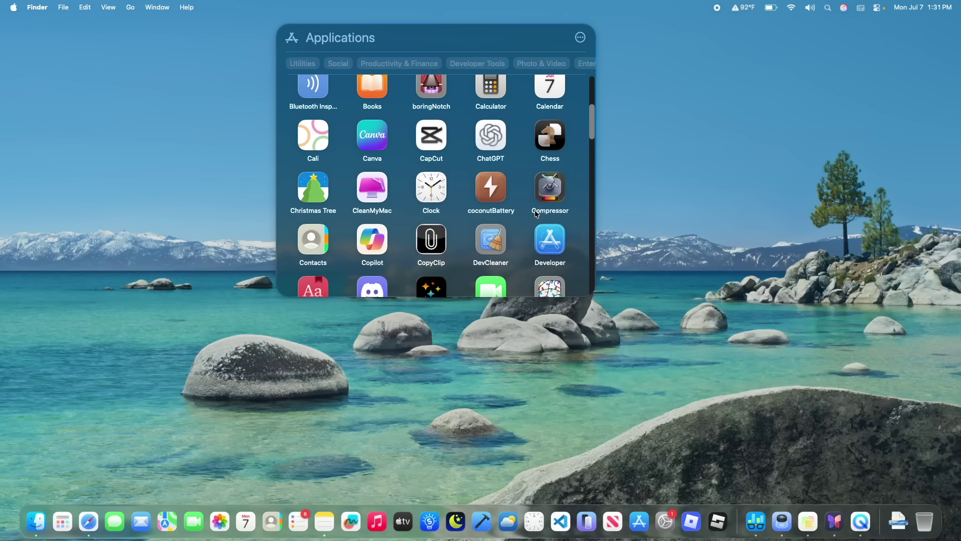
scroll(537, 215, "down", 10)
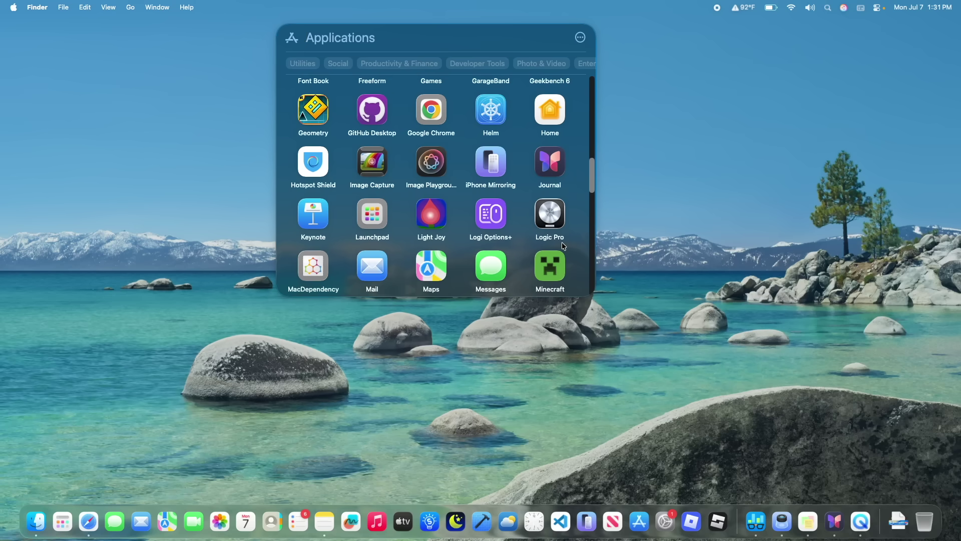
scroll(564, 245, "down", 8)
scroll(564, 245, "up", 20)
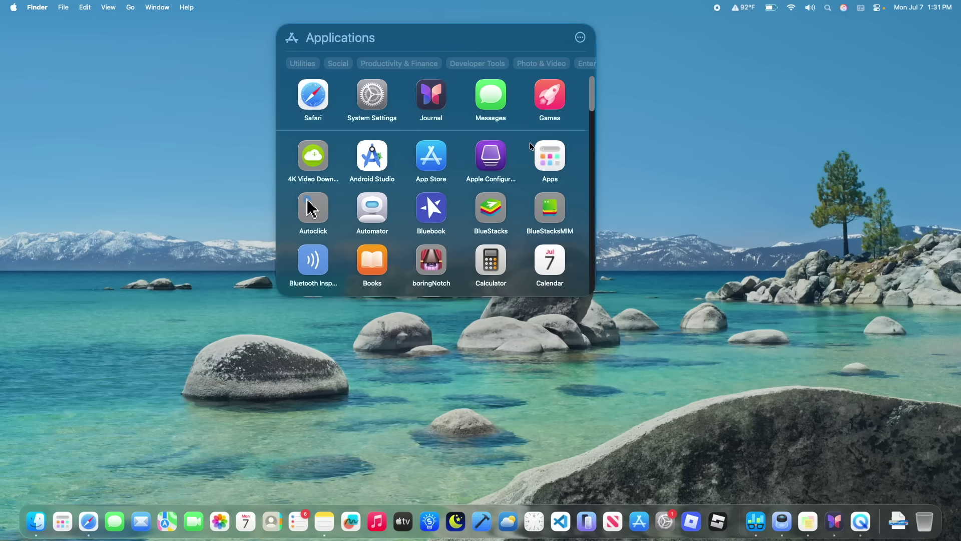
scroll(546, 180, "down", 3)
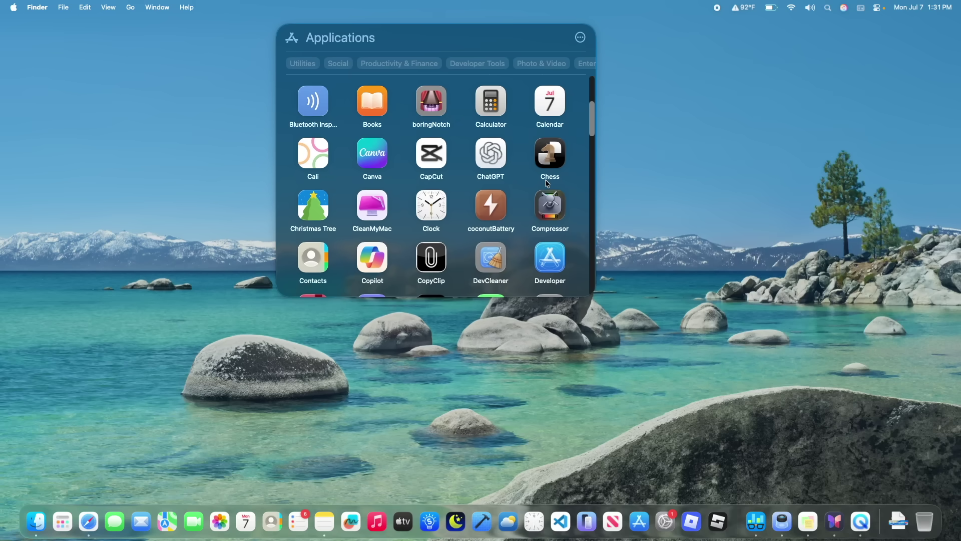
scroll(548, 183, "down", 2)
left_click(580, 37)
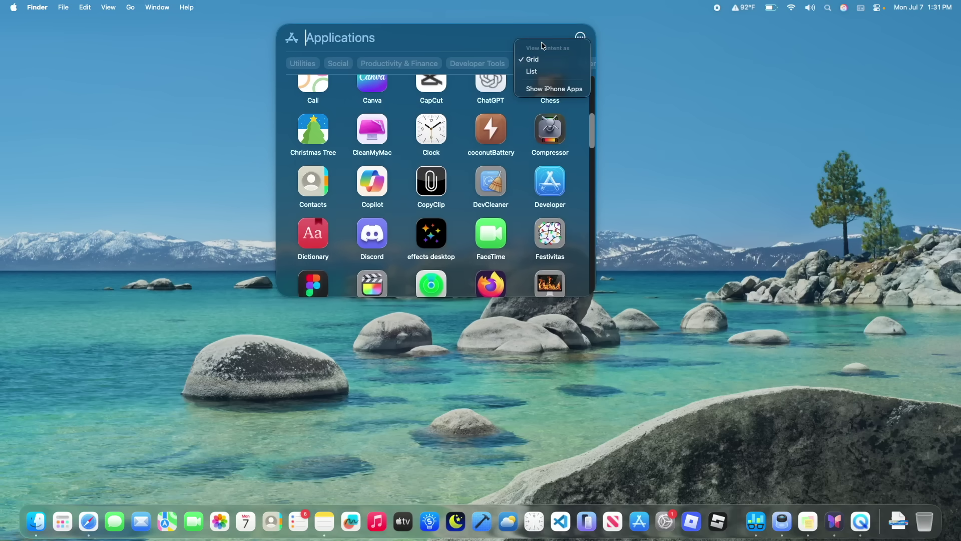
Filter the Applications list to Developer Tools, then remove the filter.
left_click(582, 38)
left_click(477, 64)
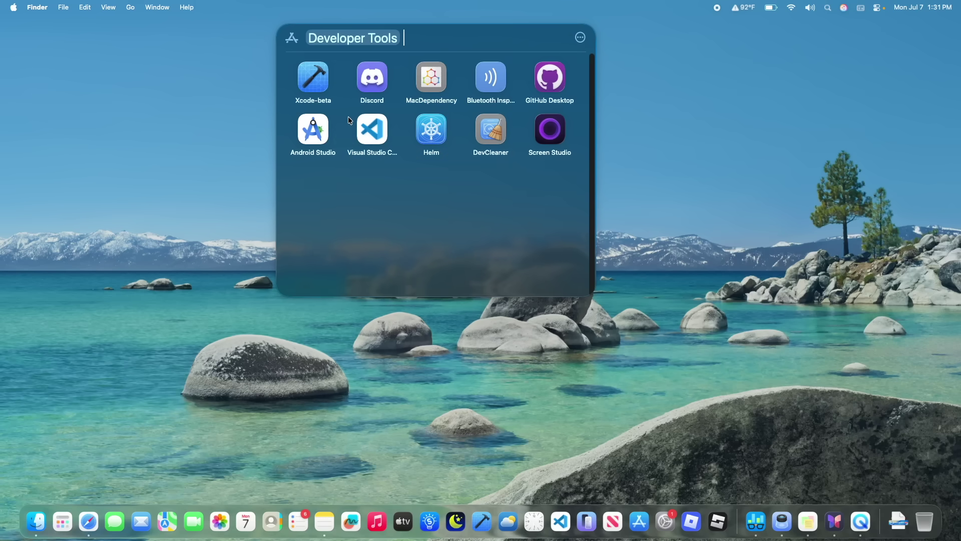
key("BackSpace")
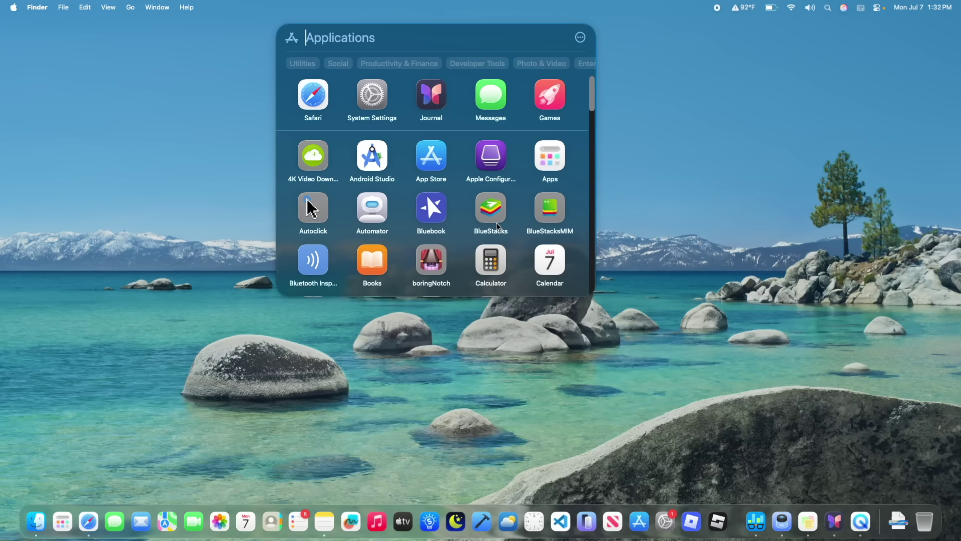
scroll(527, 140, "down", 10)
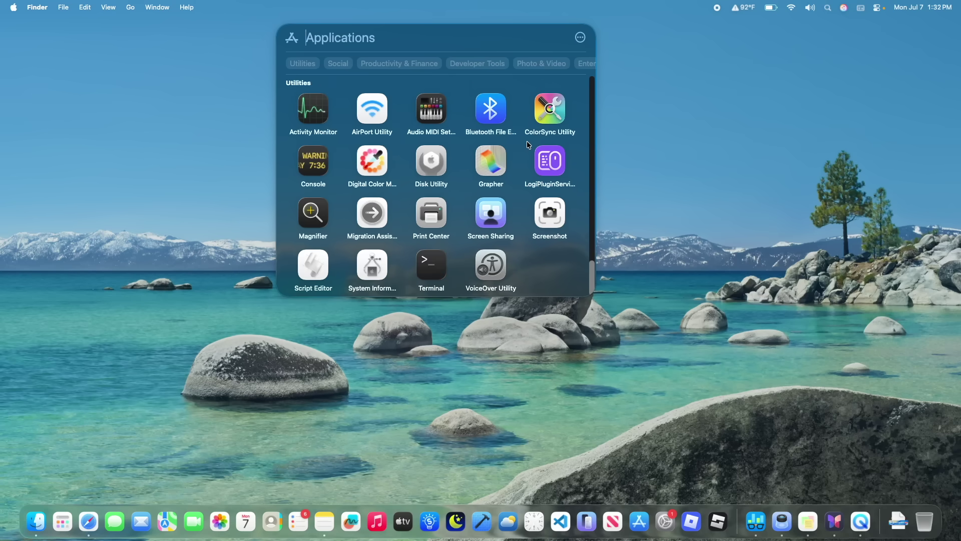
Turn on Show iPhone Apps and scroll through the expanded list.
left_click(581, 37)
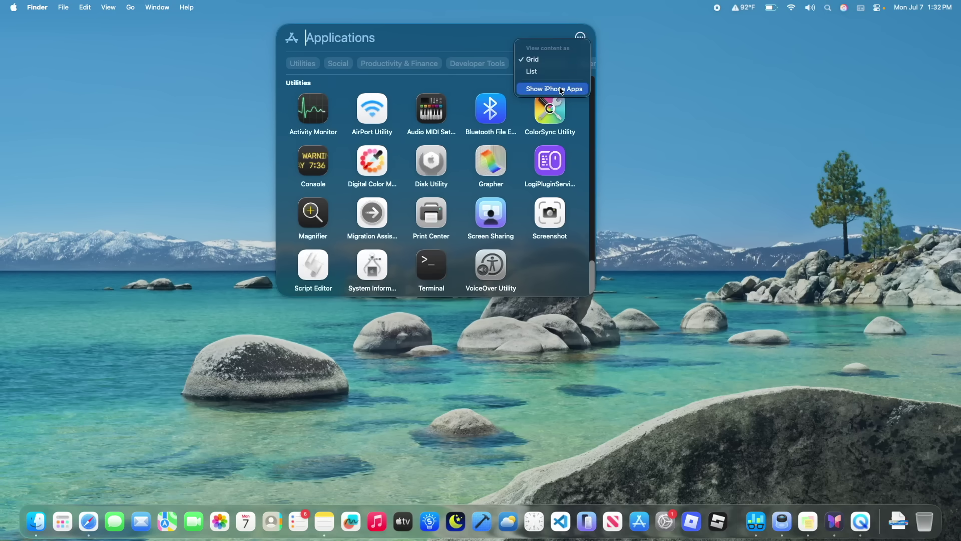
left_click(544, 90)
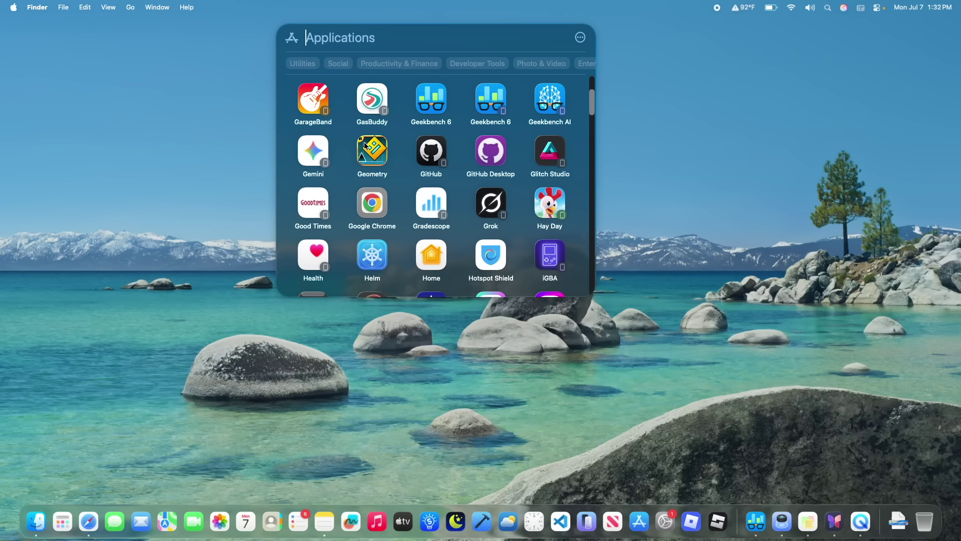
scroll(381, 176, "down", 2)
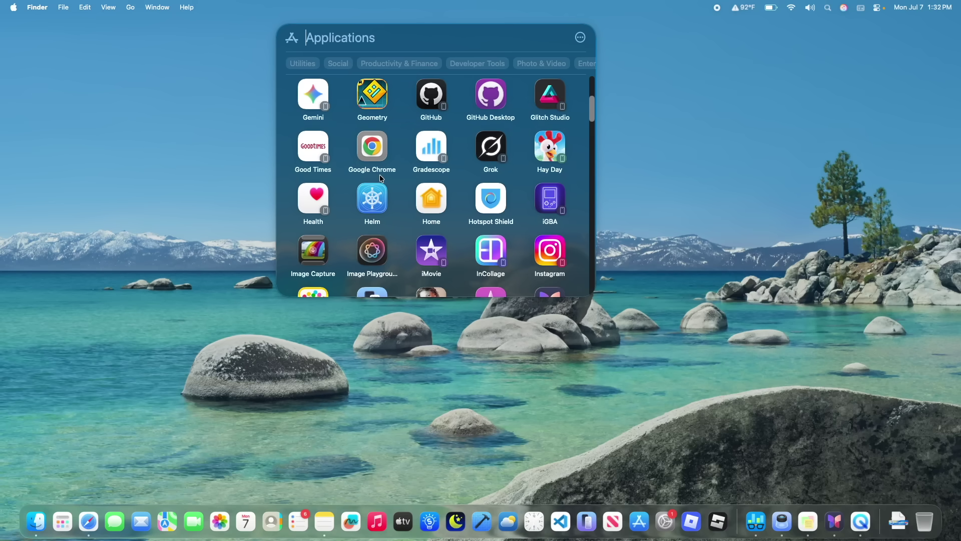
scroll(382, 177, "down", 2)
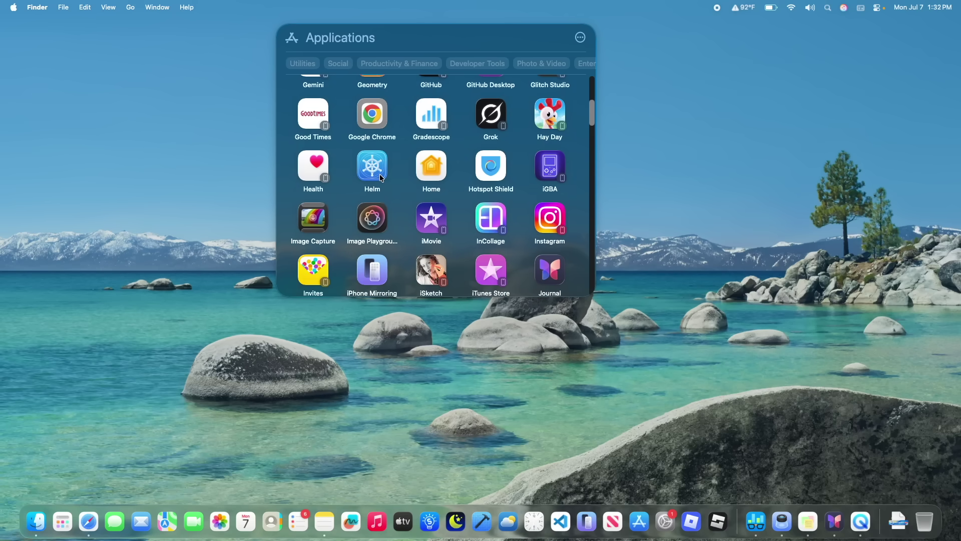
scroll(379, 175, "down", 3)
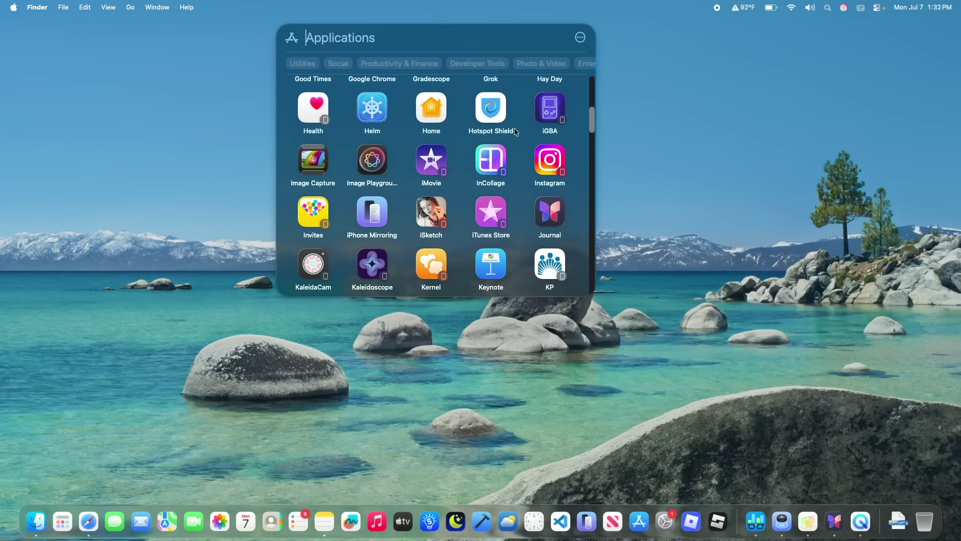
scroll(514, 130, "down", 5)
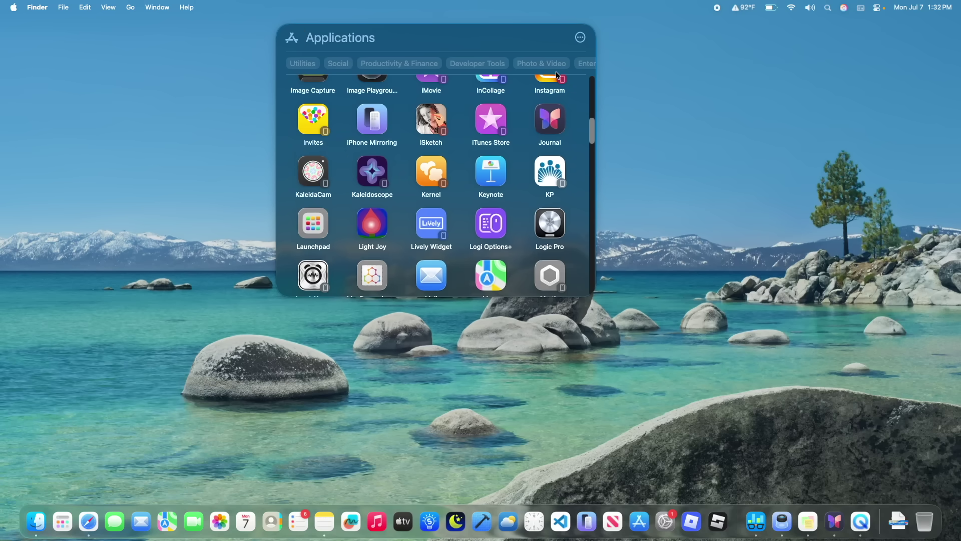
scroll(574, 114, "down", 2)
Turn Show iPhone Apps back off and scroll the grid.
left_click(580, 37)
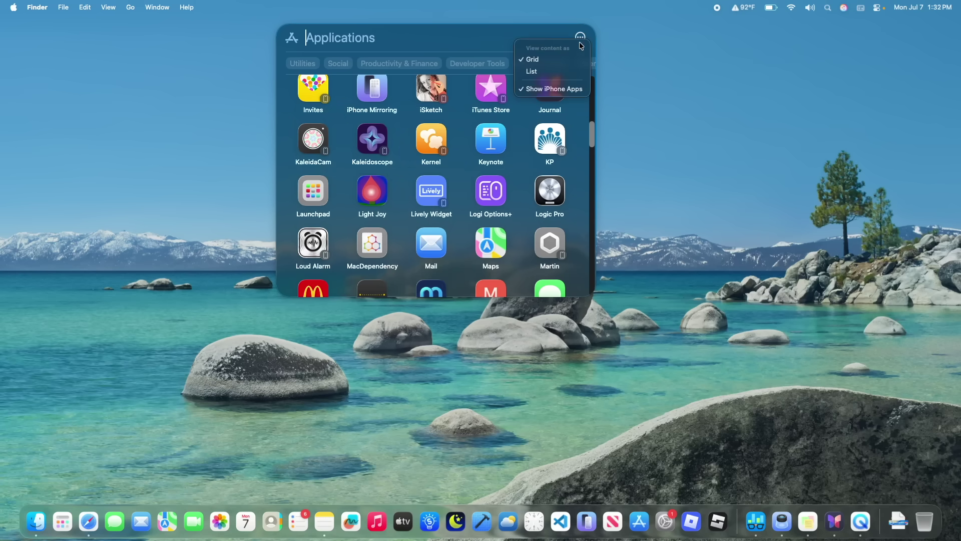
left_click(568, 90)
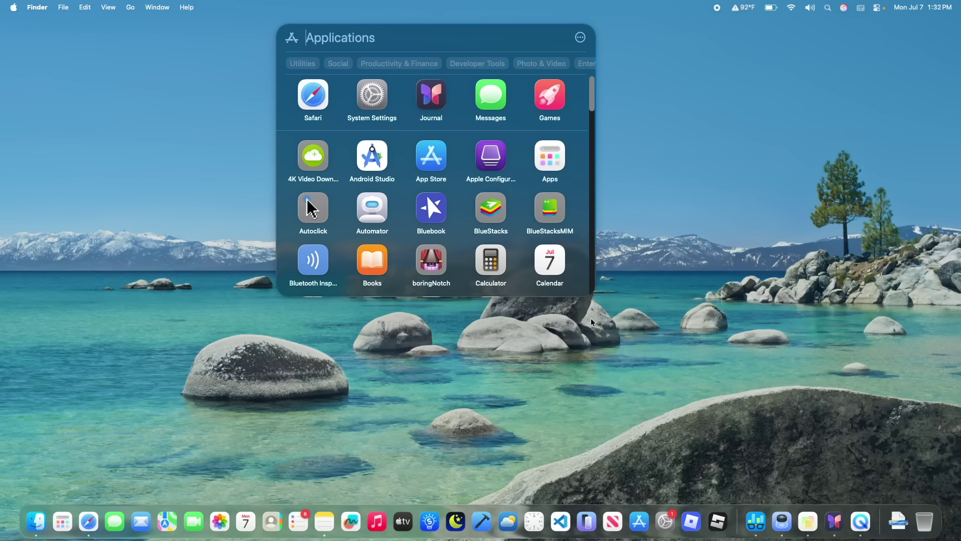
scroll(461, 283, "down", 15)
scroll(461, 284, "up", 15)
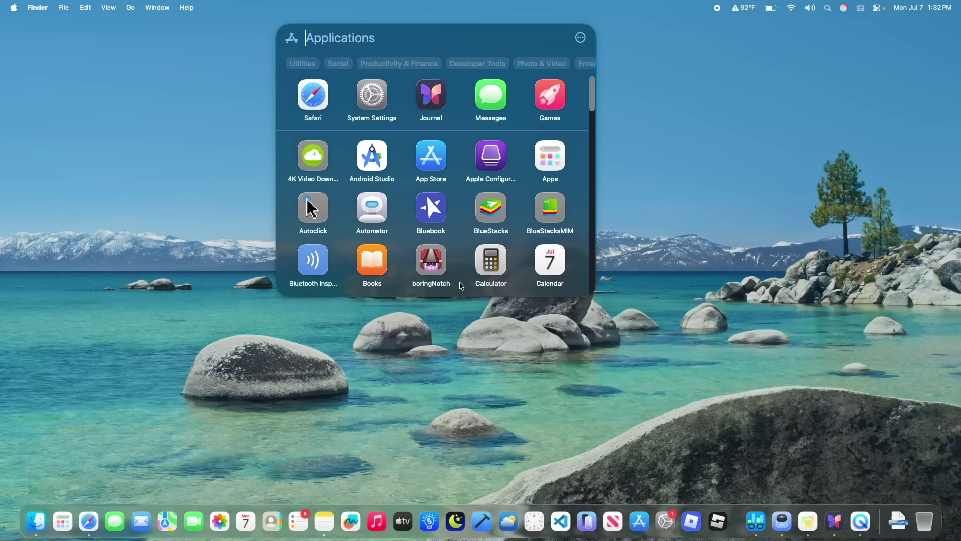
Close the Apps panel and toggle the contact's Send Read Receipts, leaving it on.
left_click(383, 404)
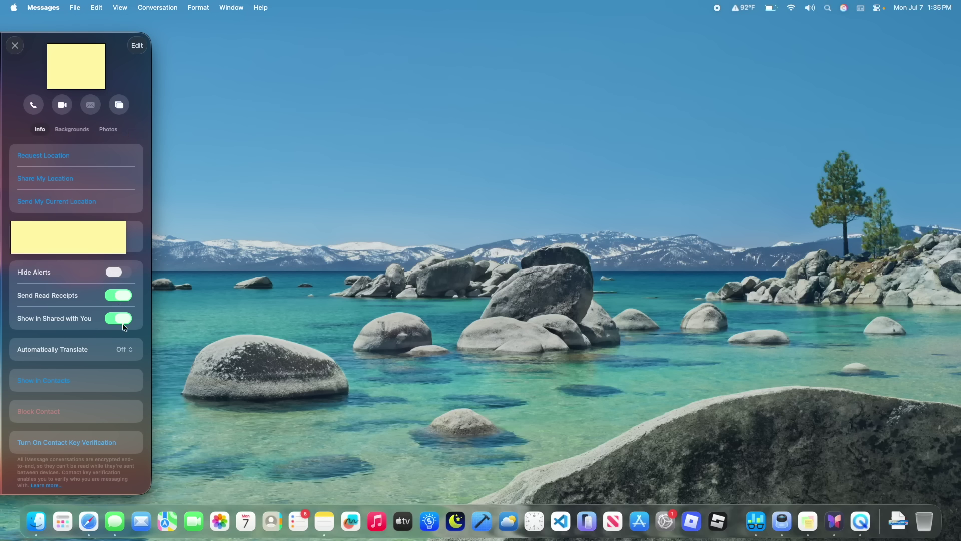
left_click(117, 298)
left_click(117, 299)
left_click(118, 299)
left_click(118, 299)
Open the Automatically Translate language list several times, leaving translation set to Off.
left_click(124, 351)
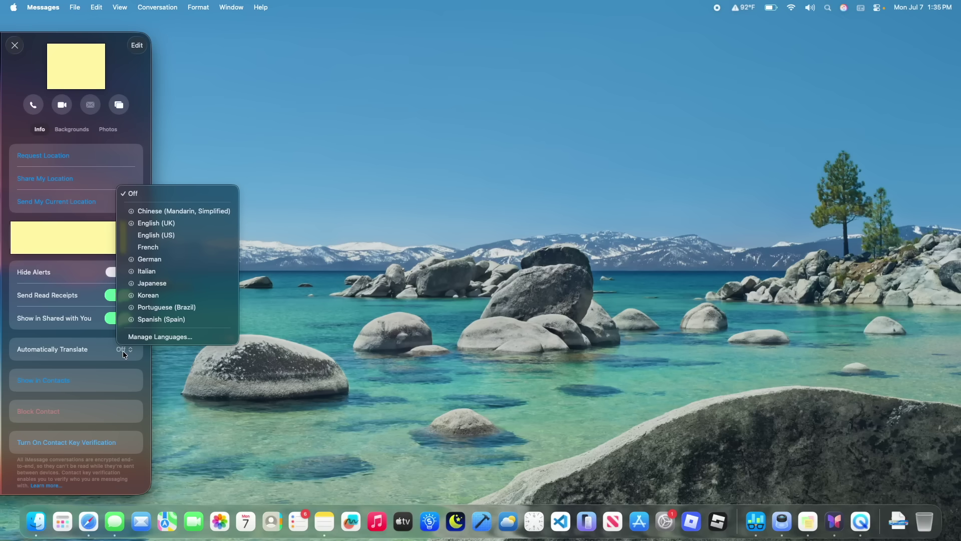
left_click(124, 351)
left_click(125, 350)
left_click(127, 354)
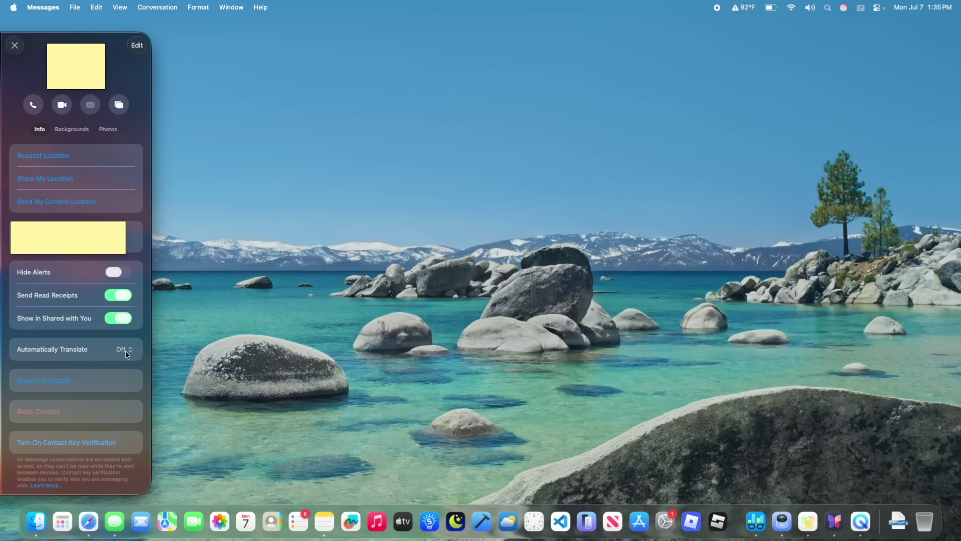
left_click(127, 353)
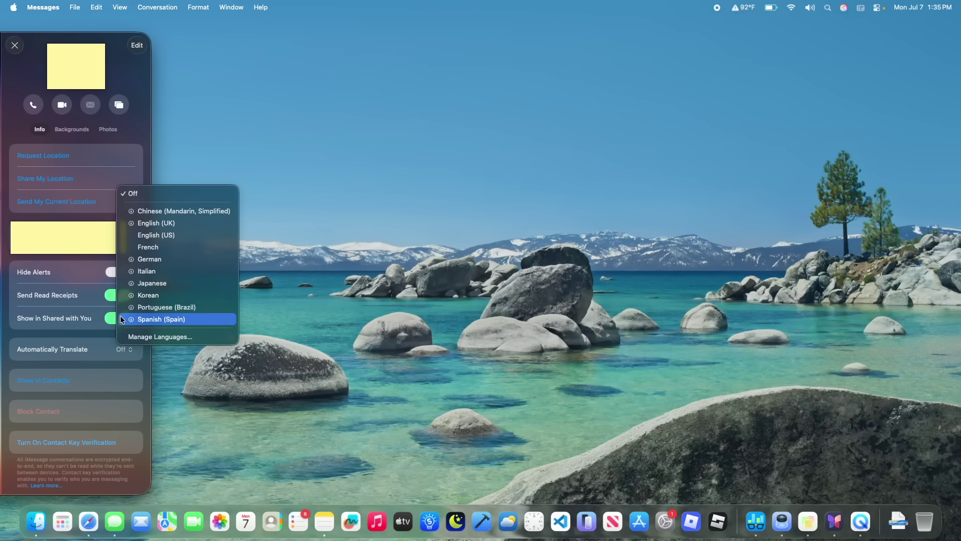
left_click(124, 355)
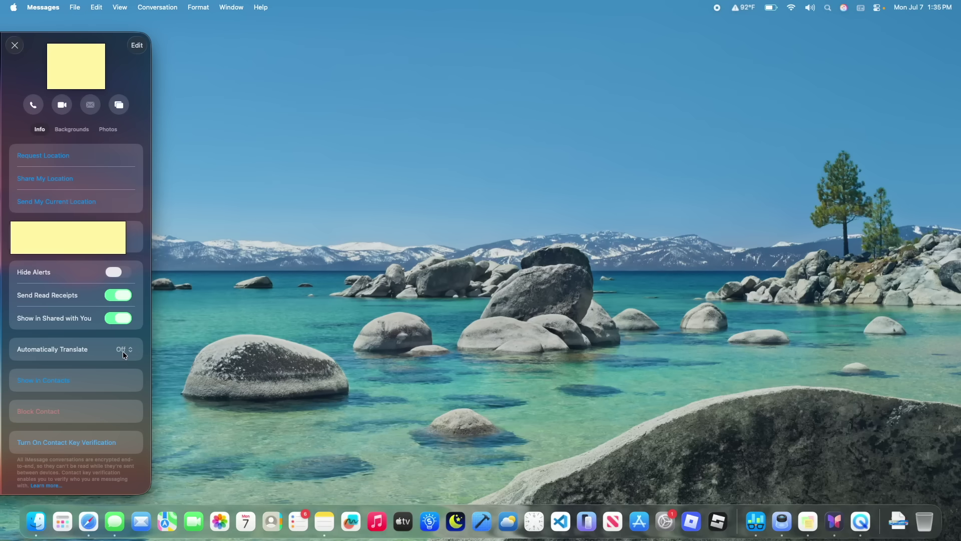
left_click(124, 355)
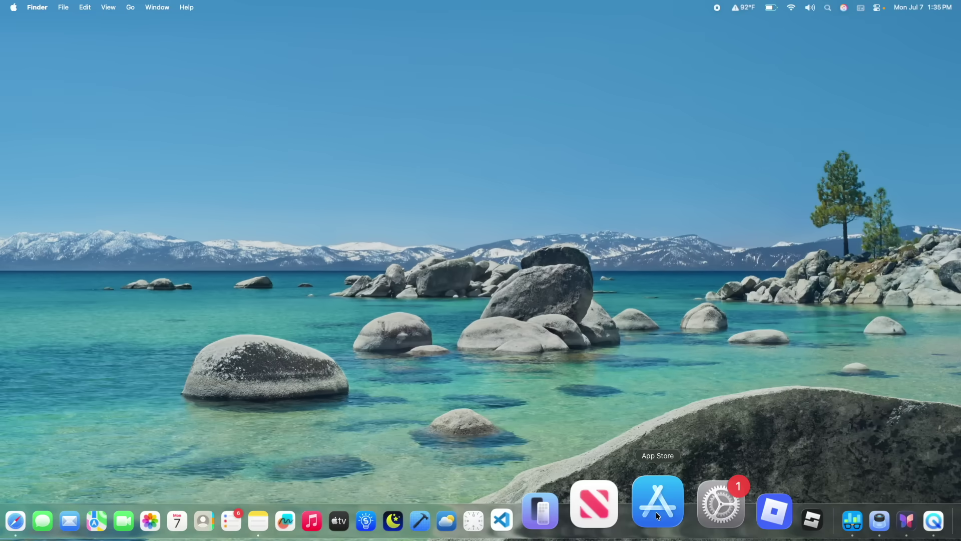
Open the App Store and browse Discover, the Arcade page and its Adventure games story.
left_click(656, 512)
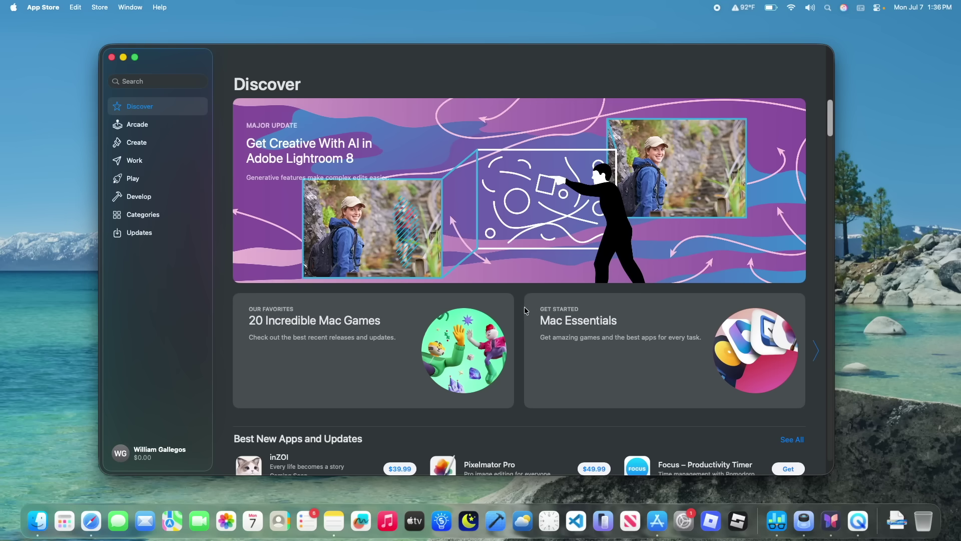
scroll(638, 344, "down", 5)
scroll(638, 343, "down", 10)
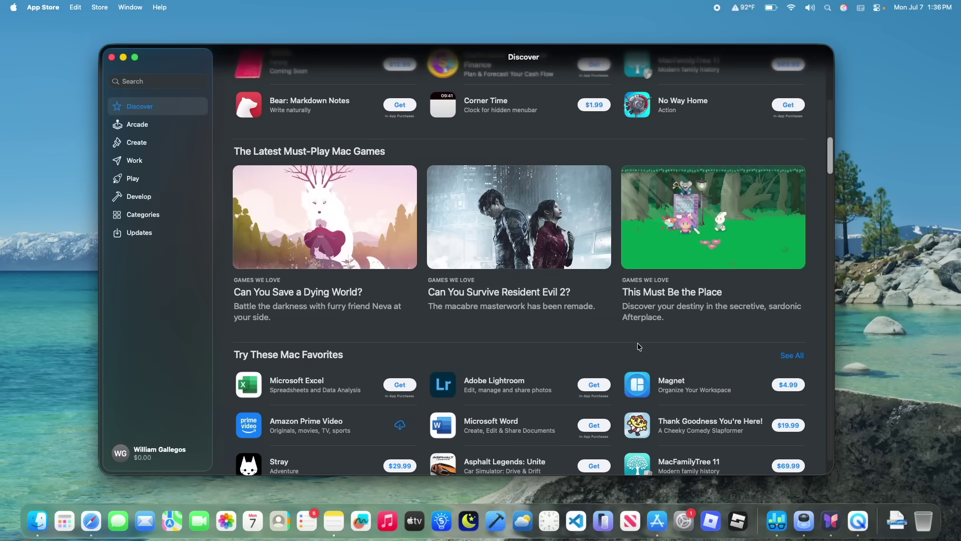
left_click(149, 129)
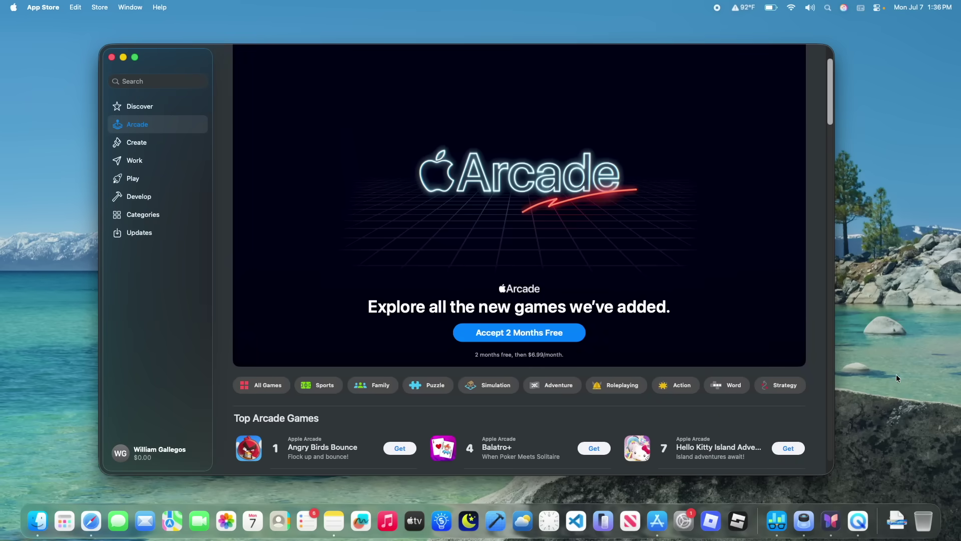
left_click(558, 384)
left_click(155, 57)
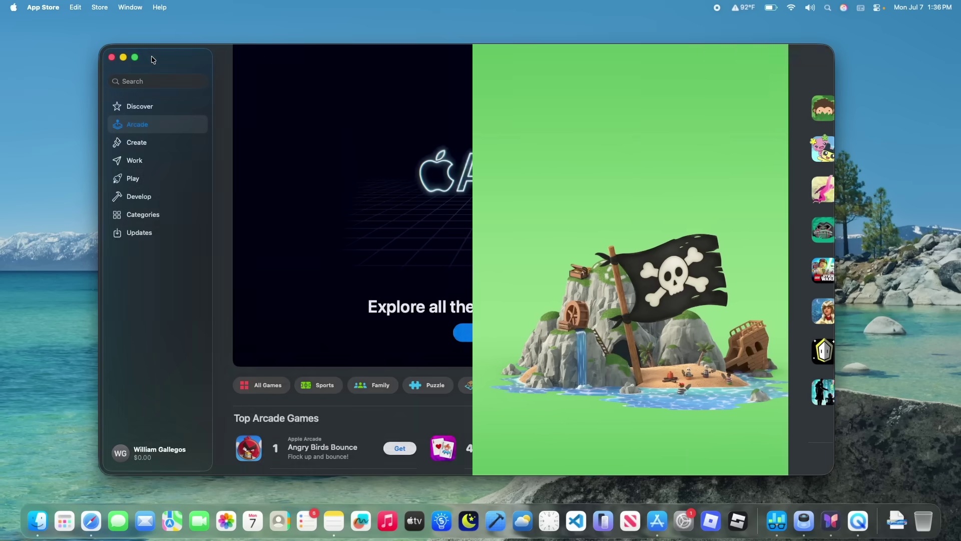
scroll(334, 335, "down", 10)
scroll(334, 334, "down", 15)
scroll(334, 335, "up", 20)
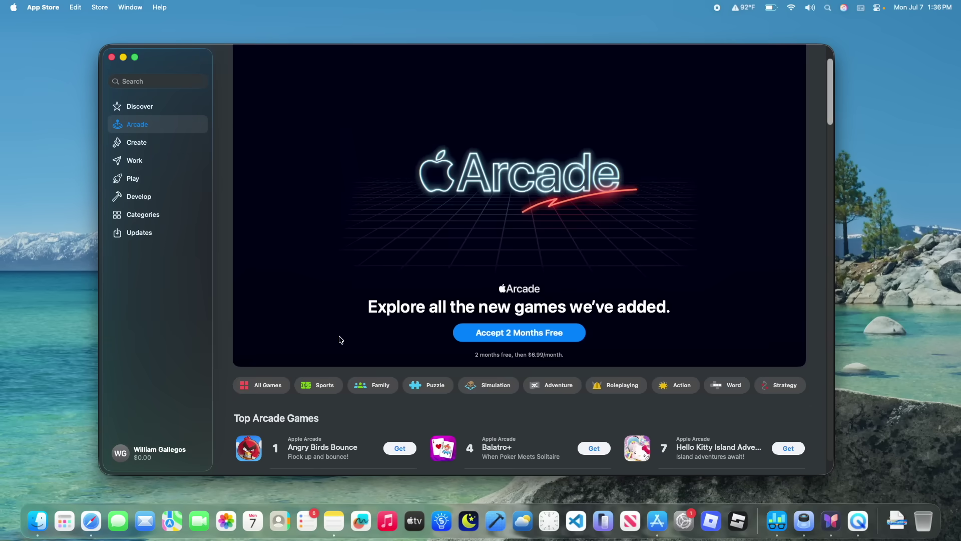
Search the App Store for 'willistudy'.
key("super+f")
type("willistudy")
key("Return")
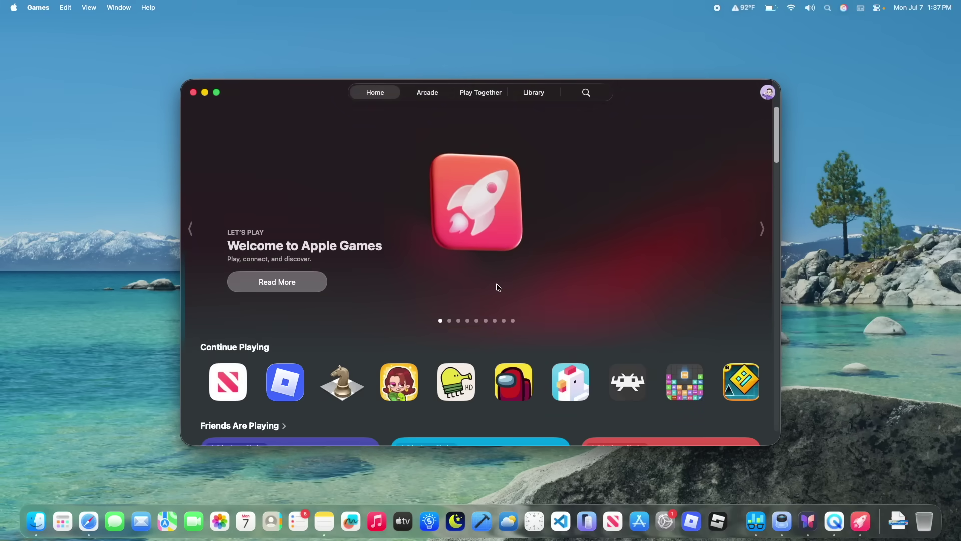
Advance the Home banner, then return to the Welcome to Apple Games slide.
scroll(499, 280, "down", 1)
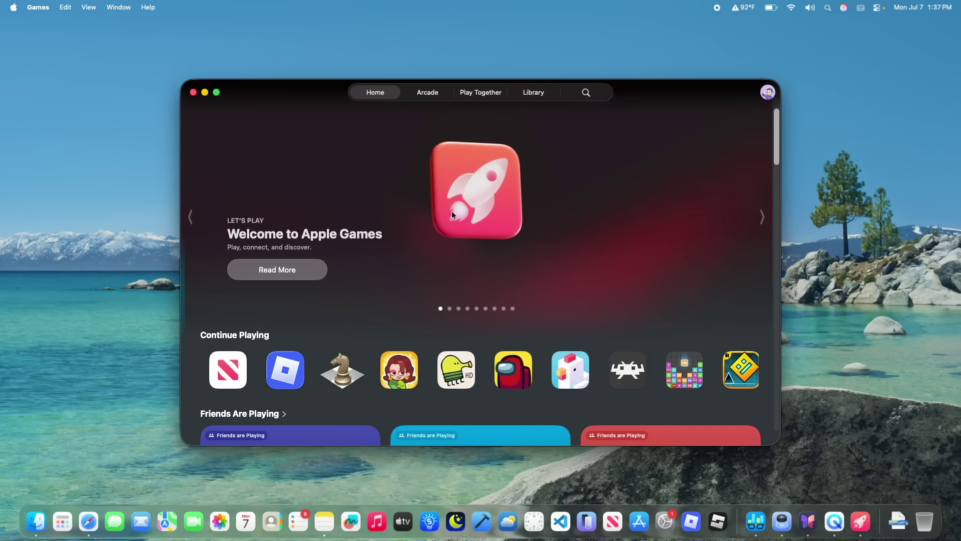
left_click(769, 228)
left_click(190, 226)
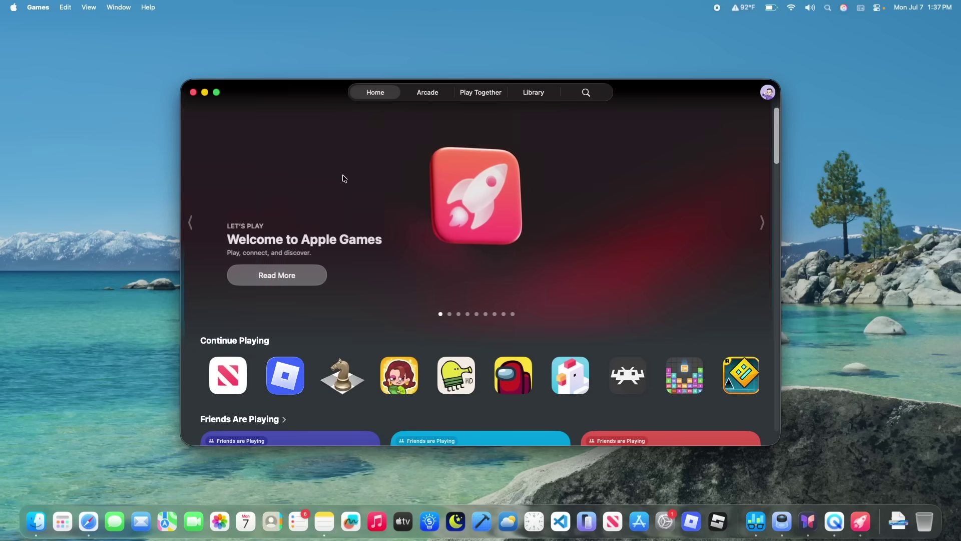
Scroll through the Home page's Arcade sections, then close the Games window.
scroll(439, 247, "down", 10)
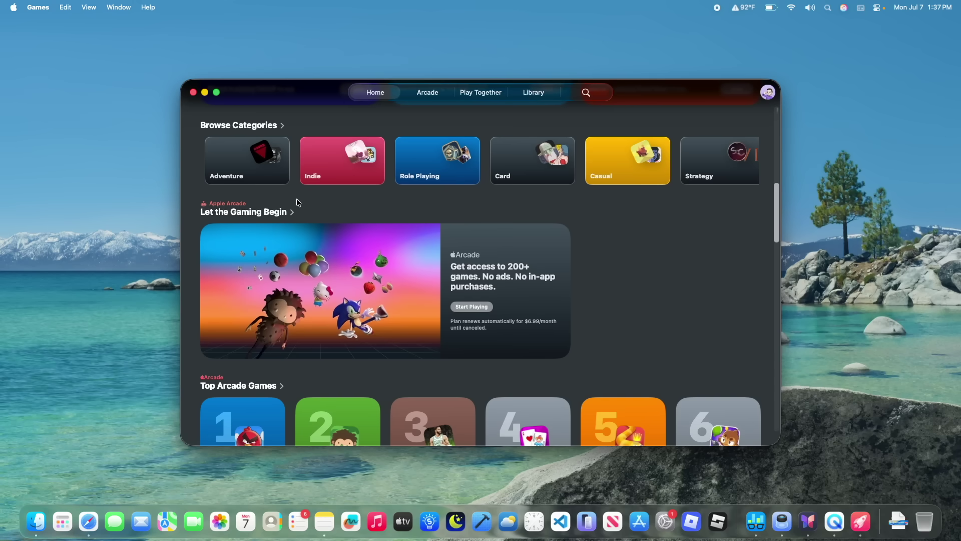
scroll(585, 278, "down", 2)
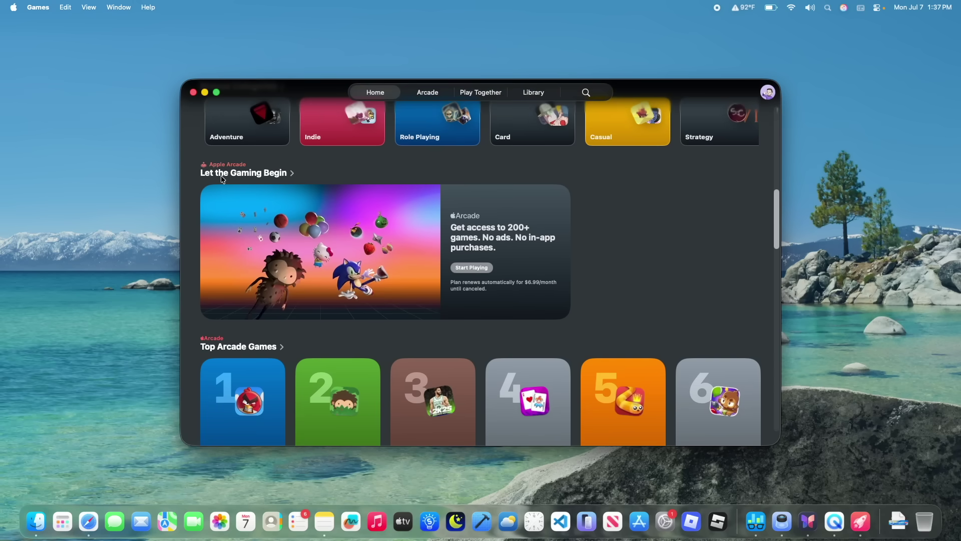
scroll(405, 256, "down", 3)
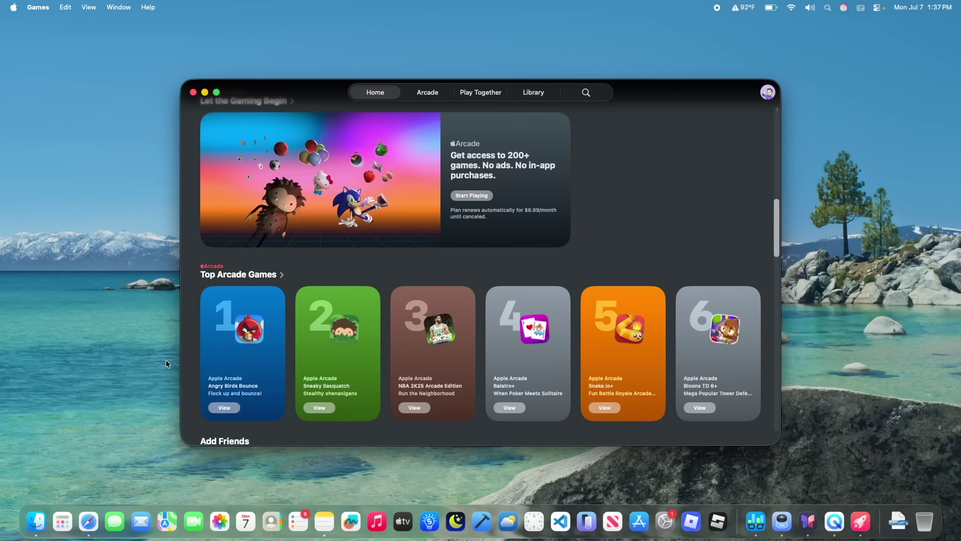
scroll(332, 359, "down", 5)
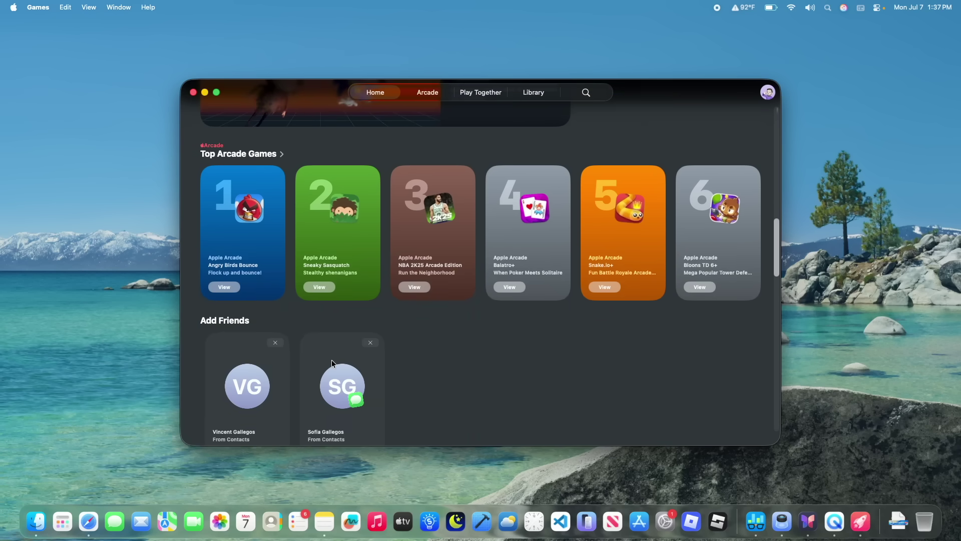
scroll(467, 319, "up", 4)
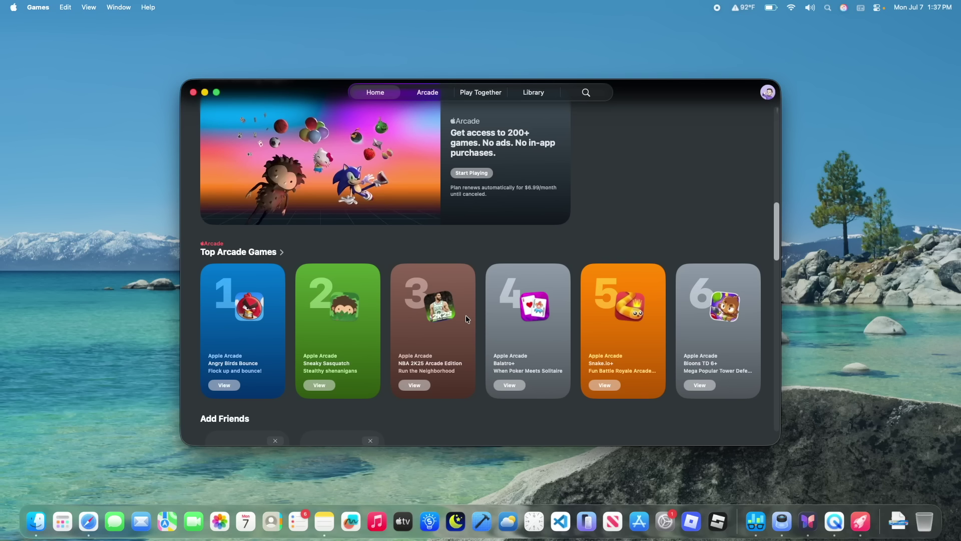
left_click(193, 93)
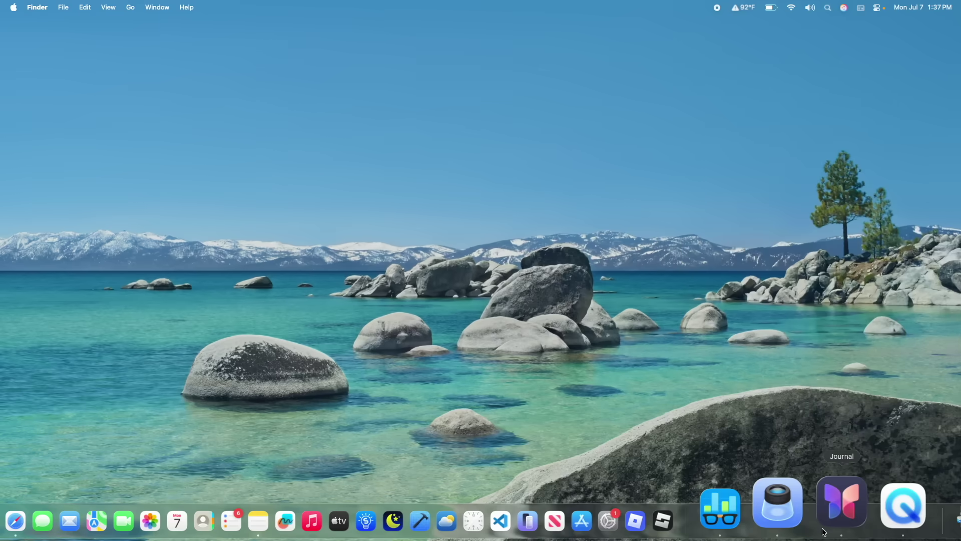
left_click(825, 531)
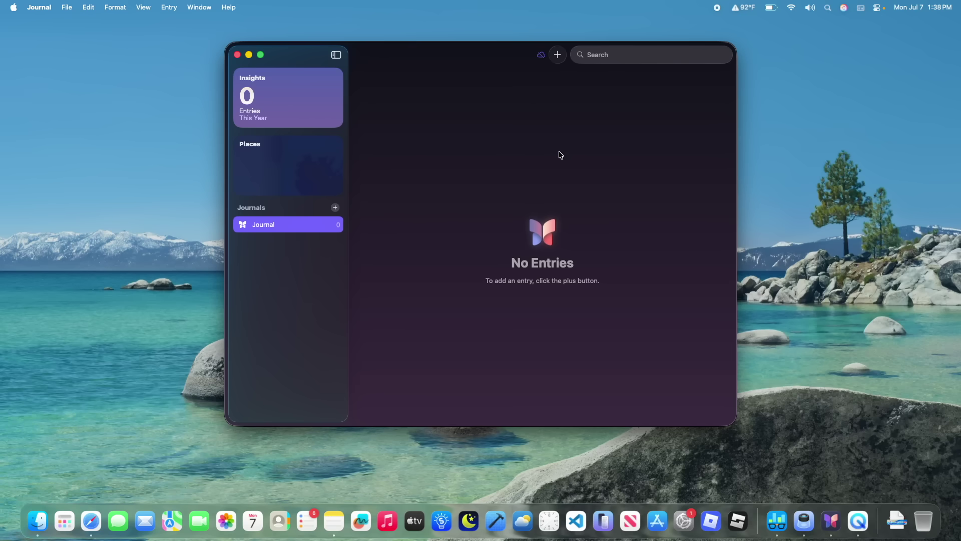
left_click(238, 55)
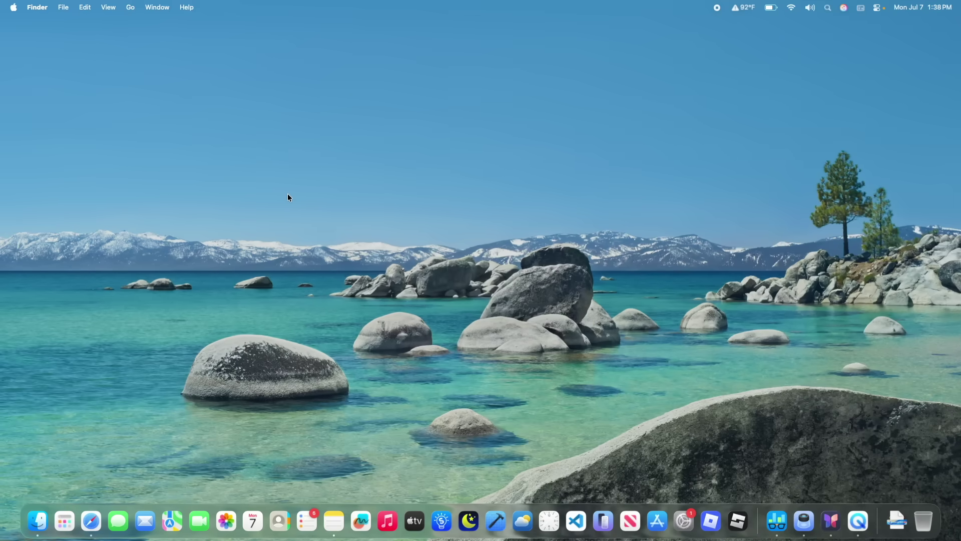
key("ctrl+Up")
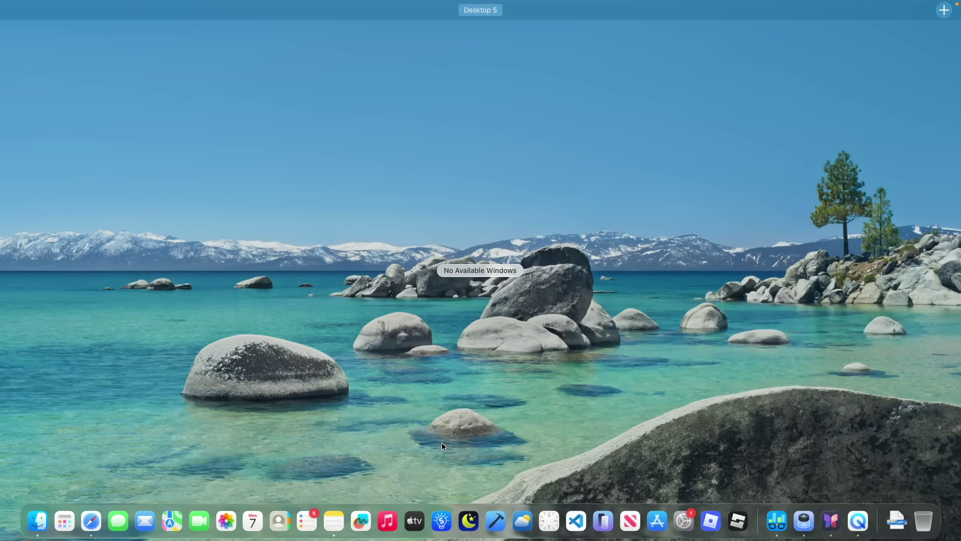
mouse_move(859, 15)
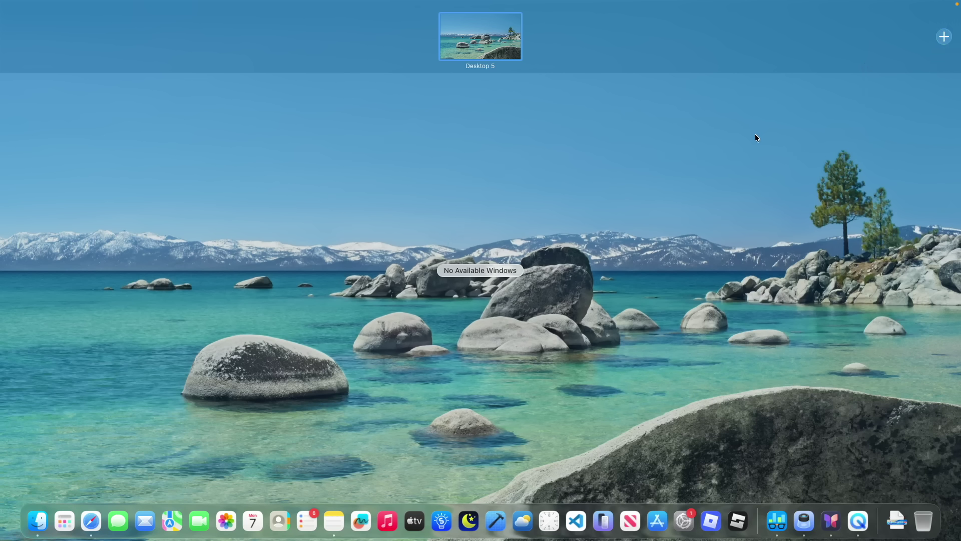
left_click(682, 150)
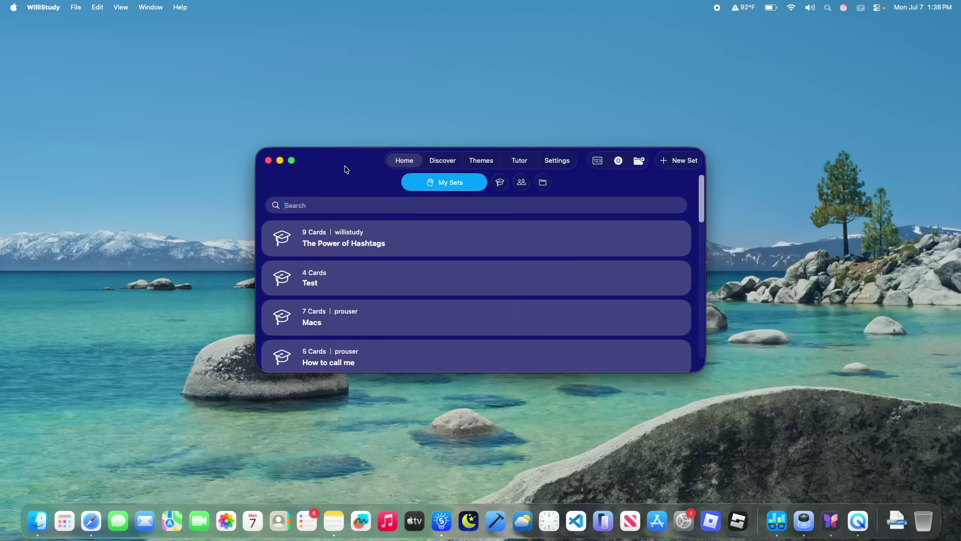
Look over WilliStudy's View and Window menus, then dismiss them.
left_click(120, 6)
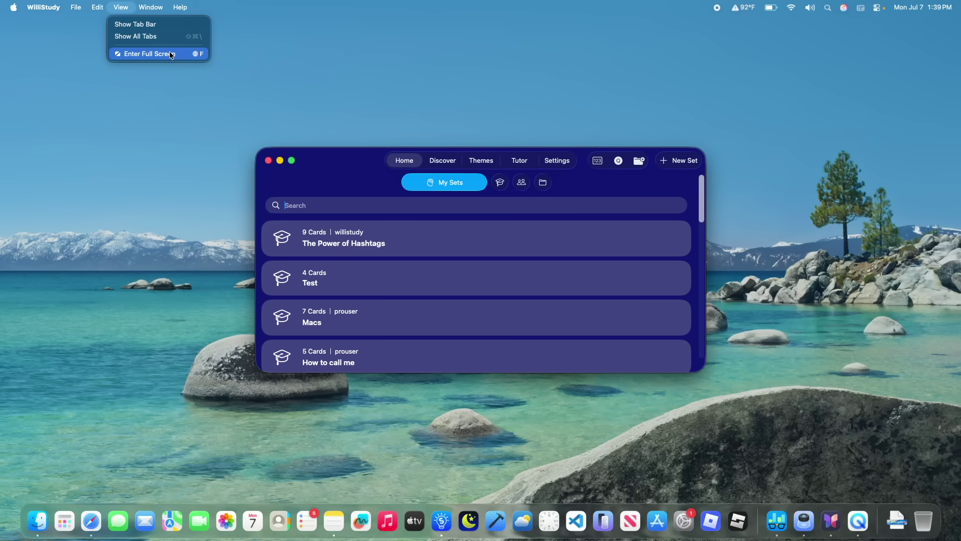
left_click(158, 4)
left_click(159, 3)
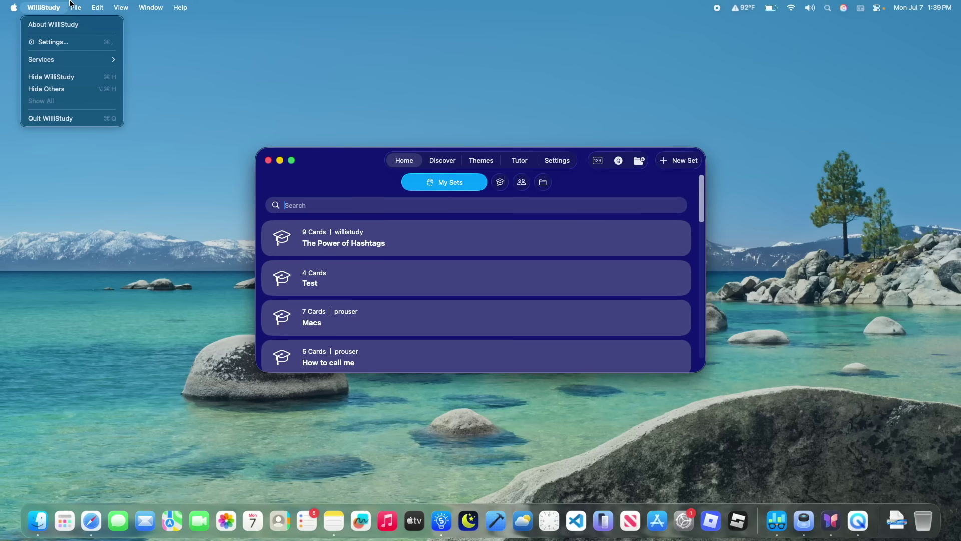
mouse_move(77, 4)
left_click(120, 7)
Check the WilliStudy app menu and the File menu, then dismiss the list.
left_click(23, 4)
mouse_move(75, 7)
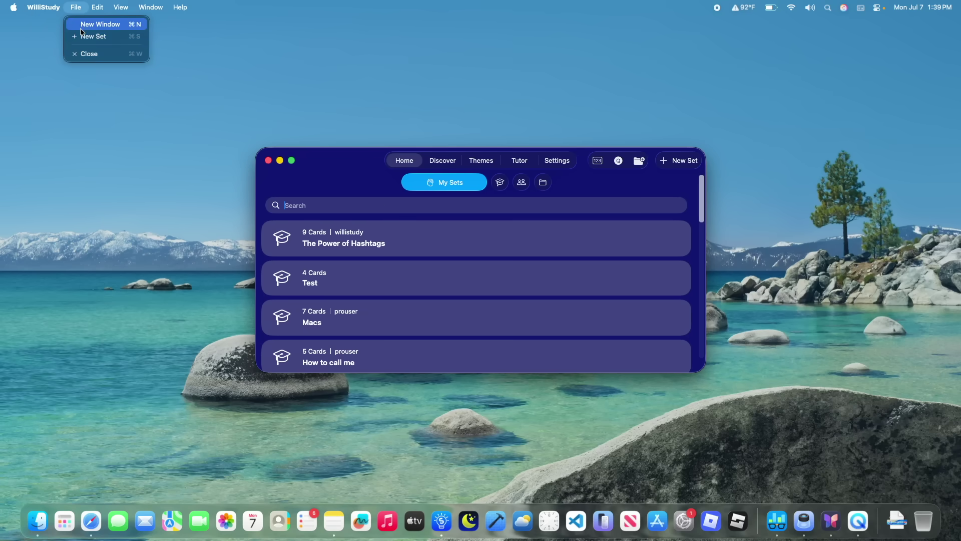
left_click(310, 182)
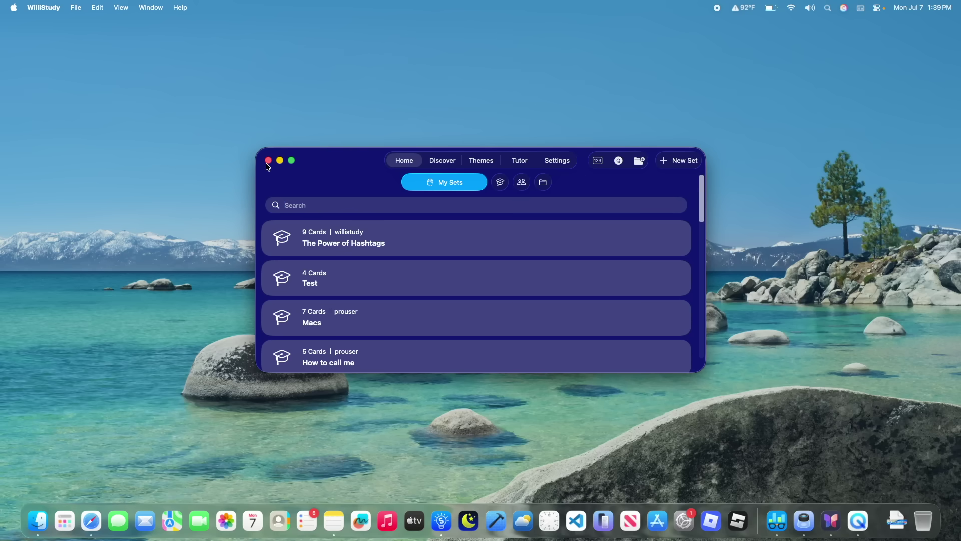
left_click(268, 162)
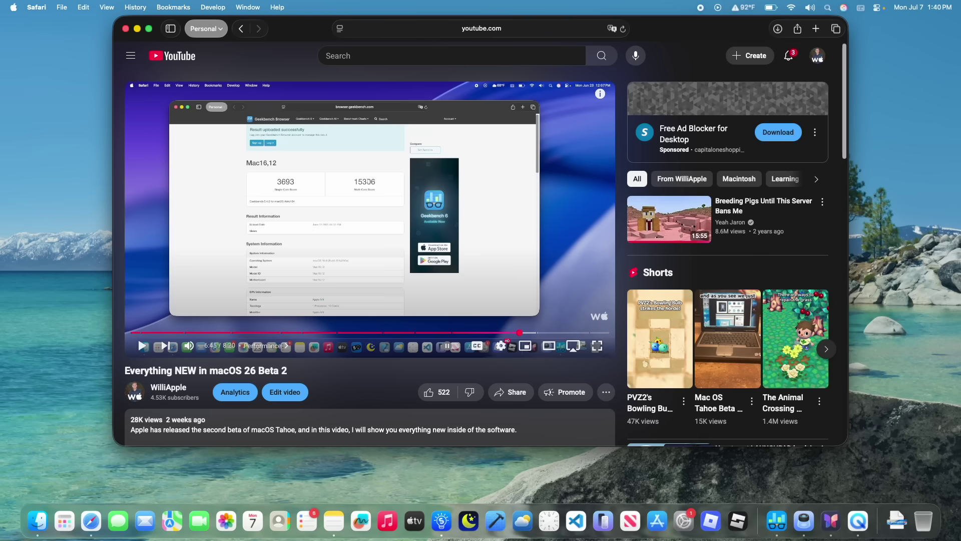
left_click(882, 272)
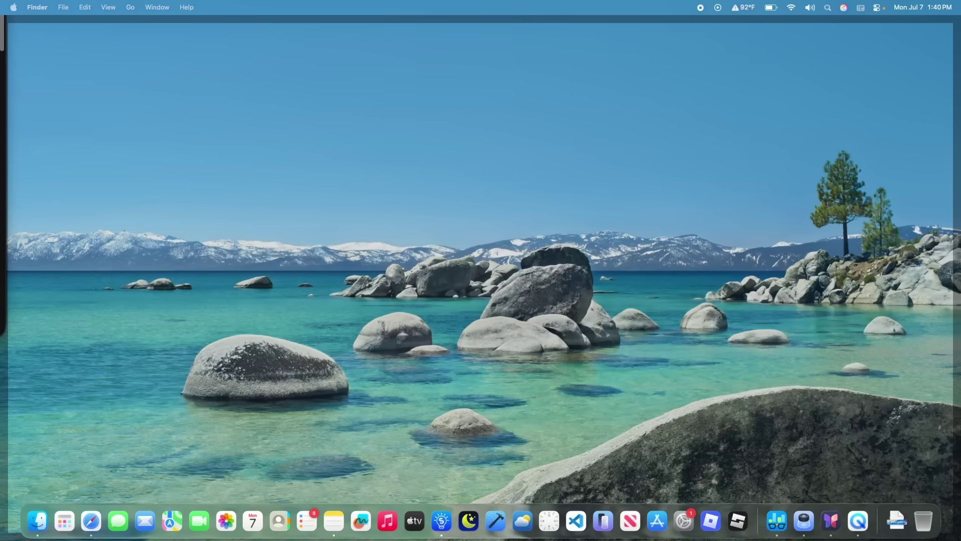
left_click(881, 272)
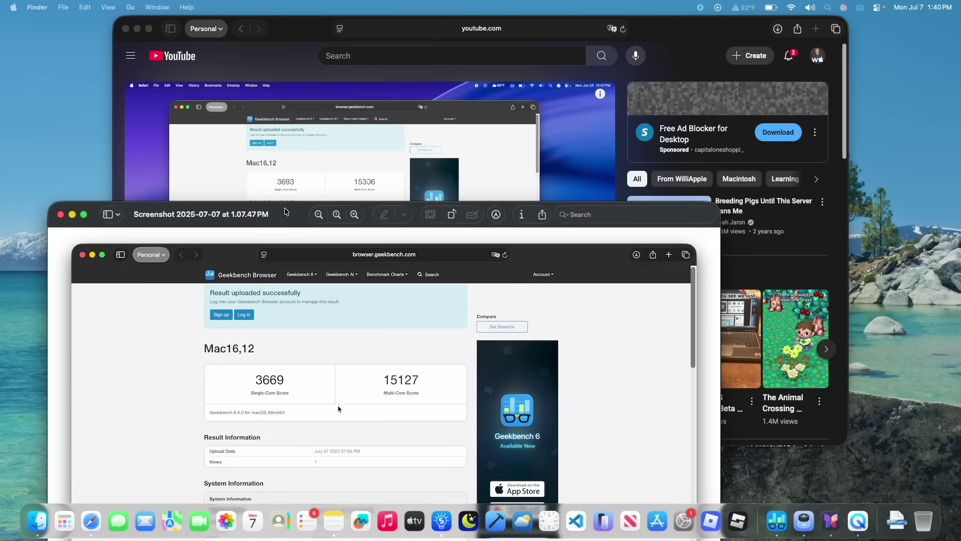
left_click(240, 443)
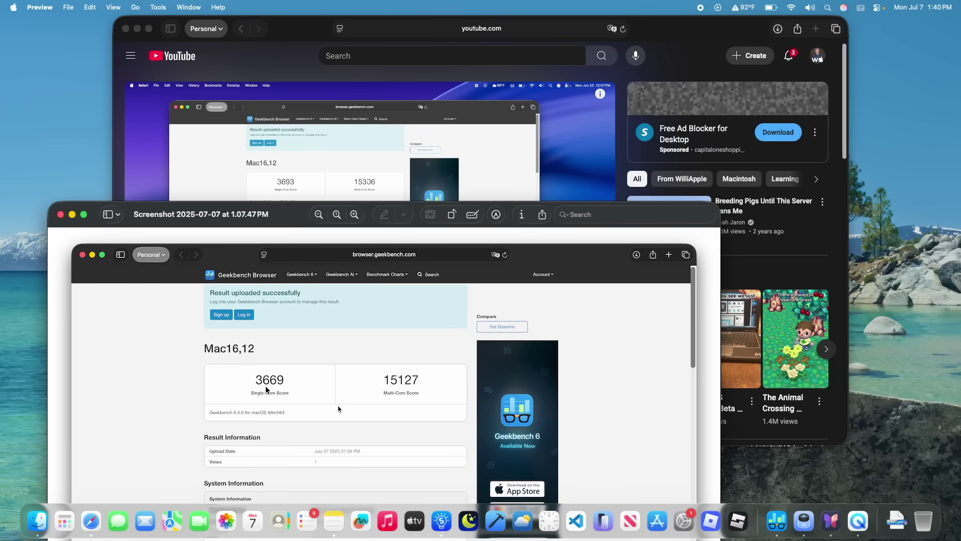
left_click_drag(251, 392, 428, 398)
left_click(441, 391)
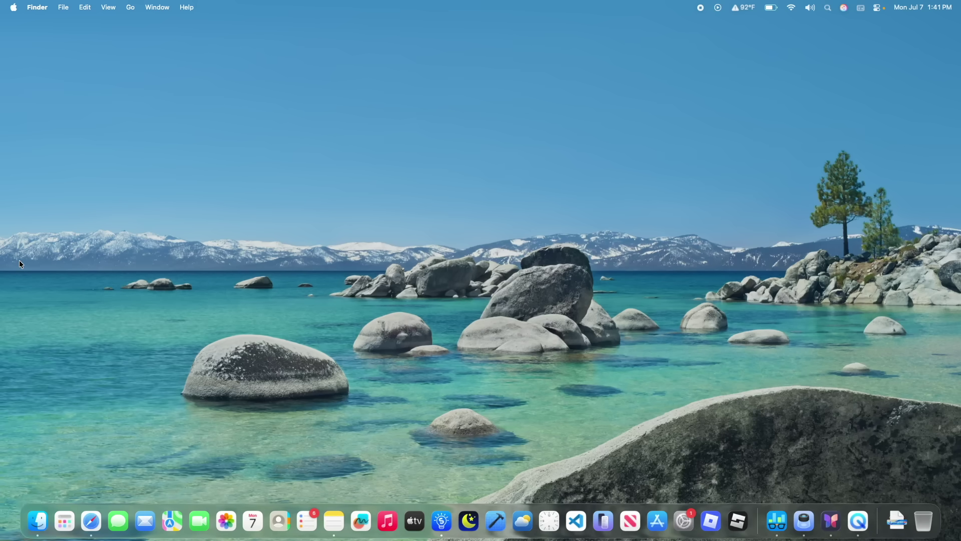
Save the July 2025 calendar image from Safari to Downloads and open it in Preview.
left_click(101, 508)
right_click(666, 221)
left_click(721, 367)
left_click(881, 500)
left_click(880, 447)
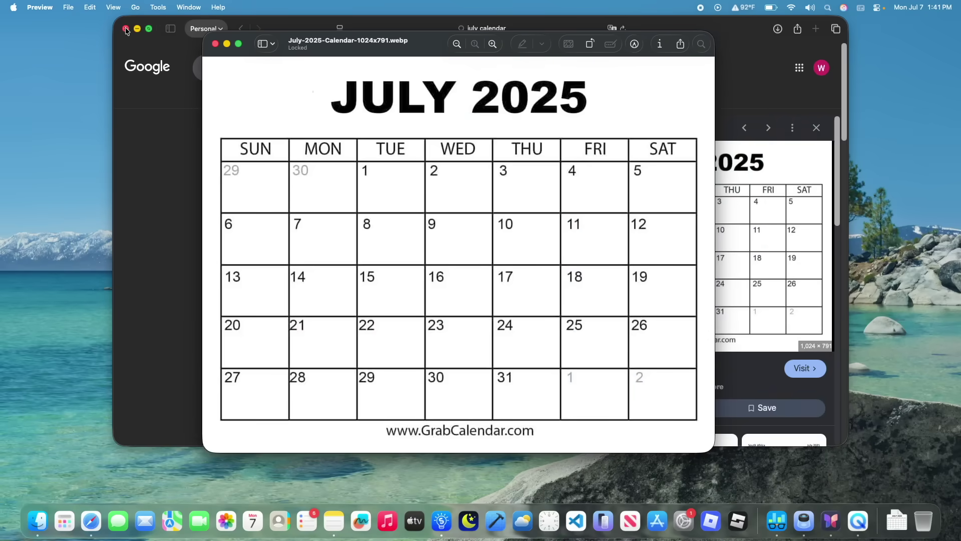
Close Safari, try selections over calendar cells 14–15 and 21–29, then close the image.
left_click(125, 27)
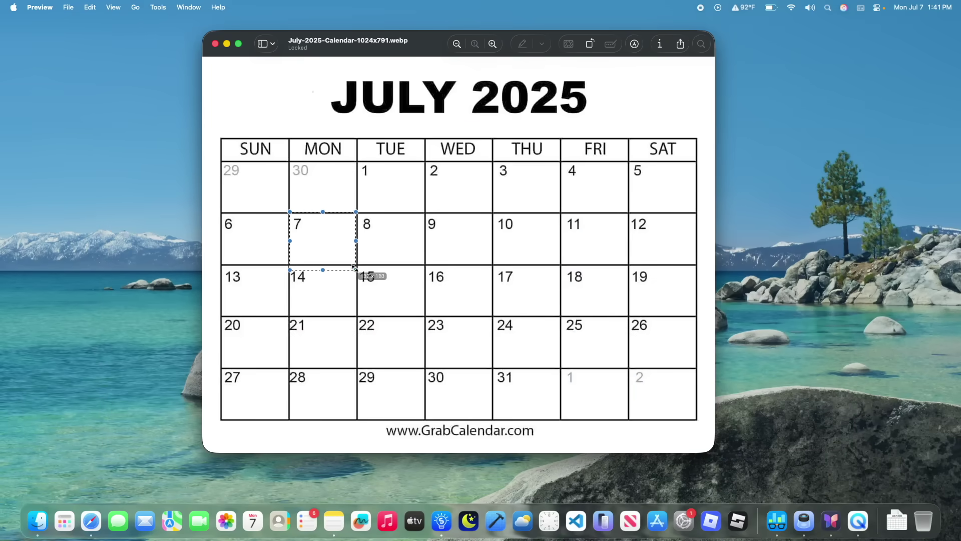
left_click(399, 254)
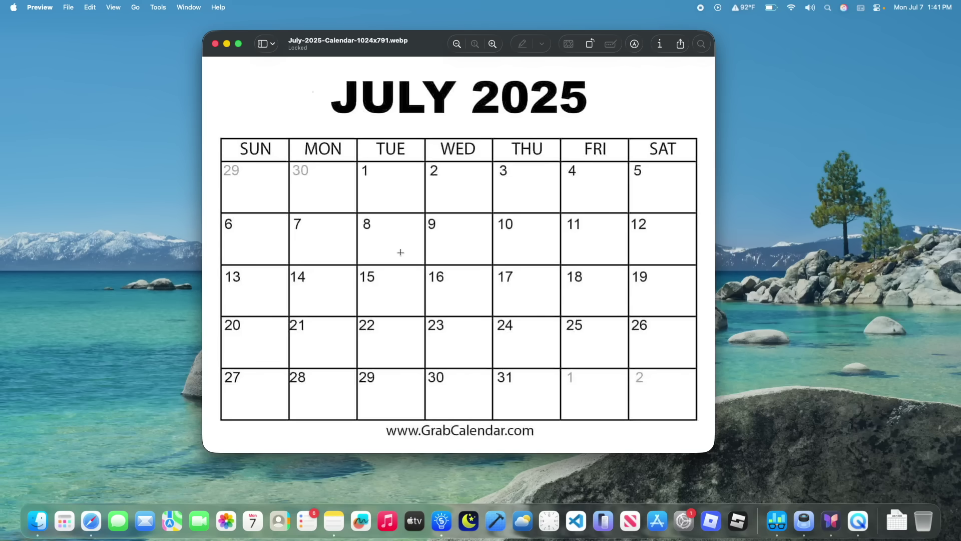
left_click_drag(292, 265, 437, 317)
left_click(461, 305)
left_click_drag(270, 312, 426, 426)
left_click_drag(288, 315, 430, 378)
left_click_drag(290, 388, 354, 365)
key("super+w")
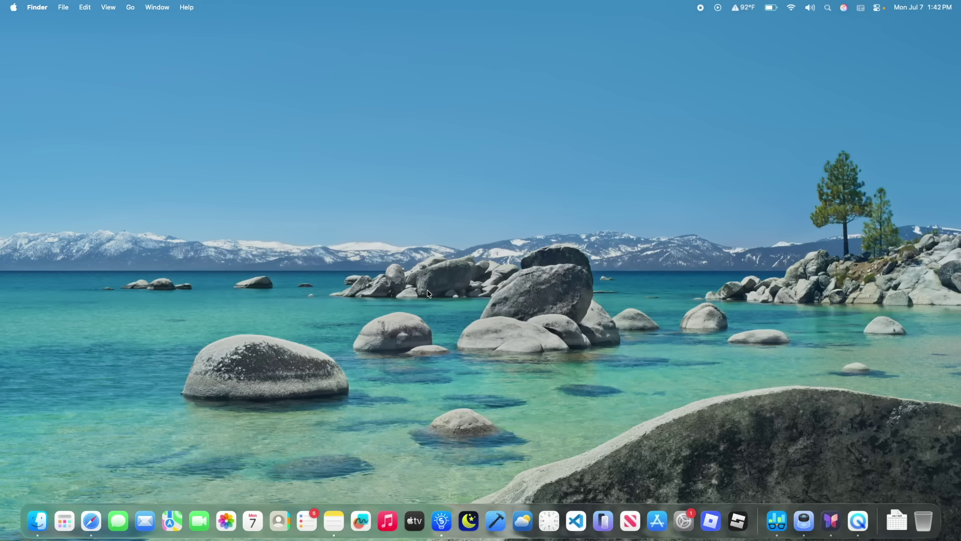